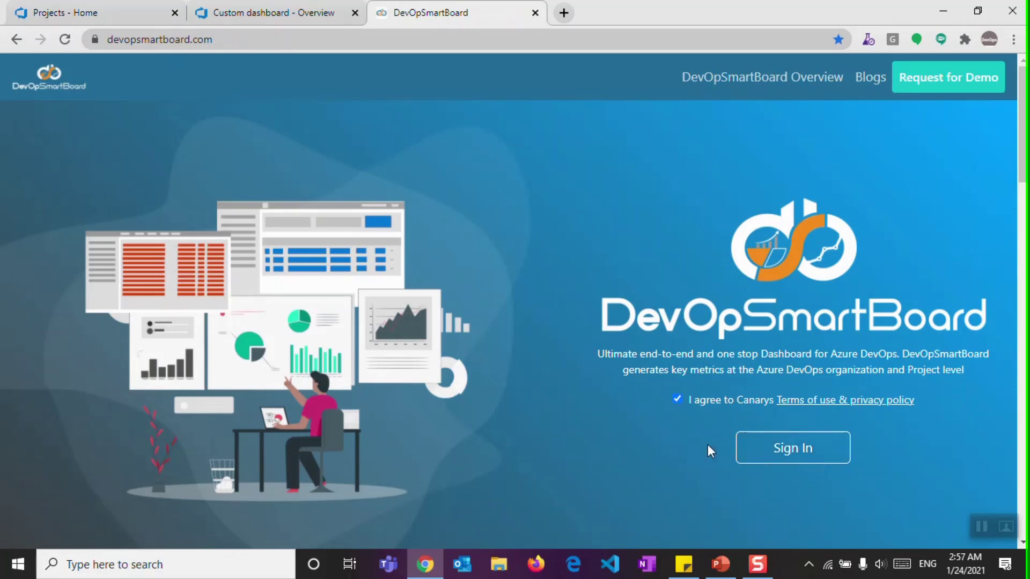
- Sign in to DevOpSmartBoard and check which organizations can be selected, keeping DevOpsLearningDemos on the organization dashboard
{"action": "left_click", "coordinate": [768, 448]}
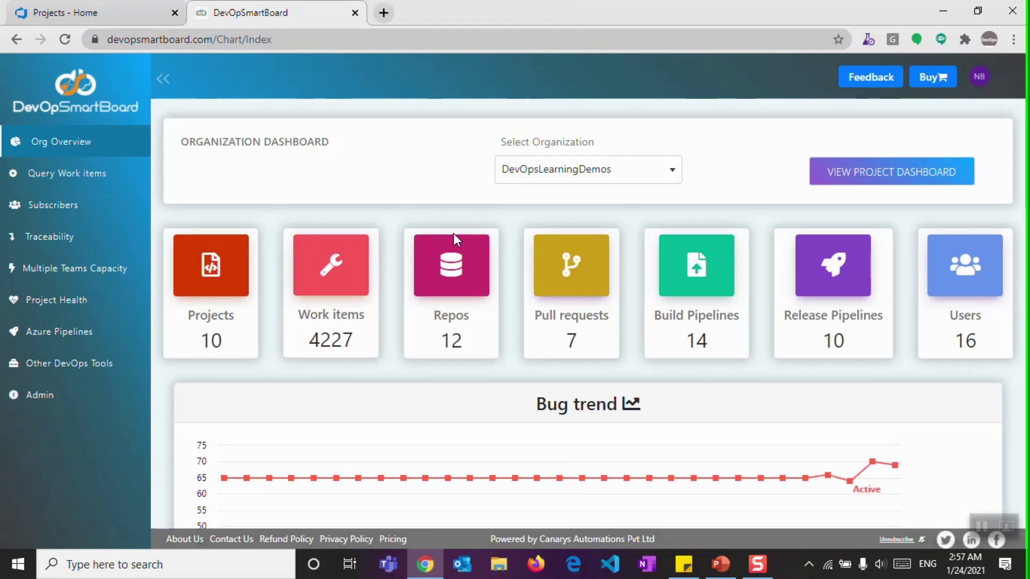
{"action": "left_click", "coordinate": [547, 183]}
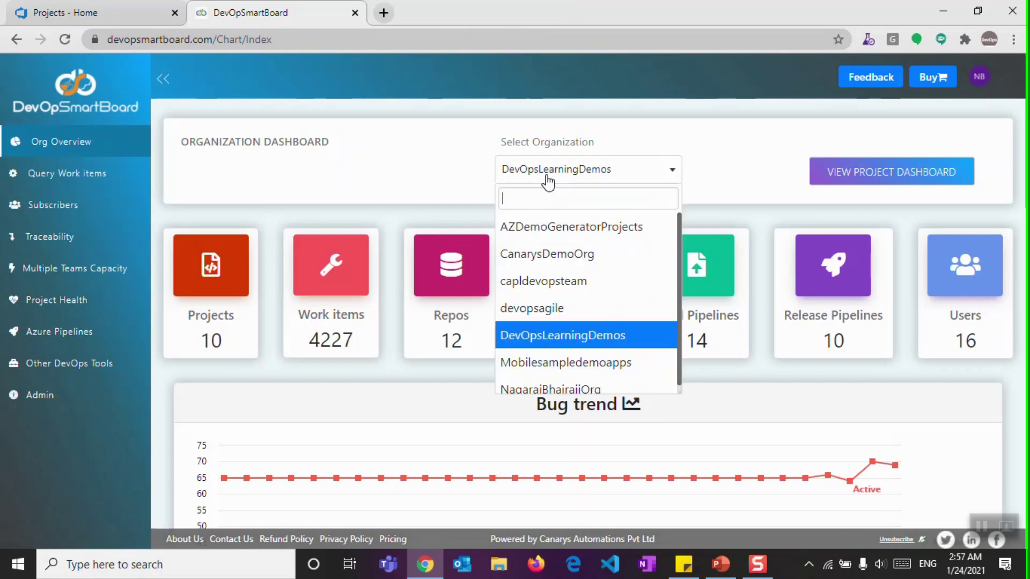
{"action": "left_click", "coordinate": [547, 182]}
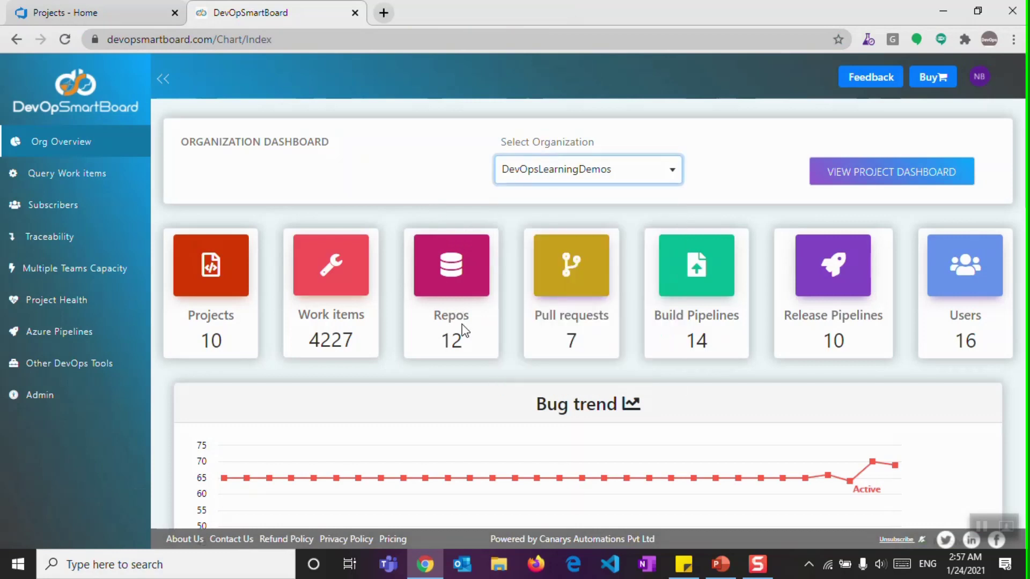
- Examine the organization dashboard's summary tiles and the Bug trend chart's resolved and active lines
{"action": "scroll", "coordinate": [460, 333], "scroll_direction": "down", "scroll_amount": 1}
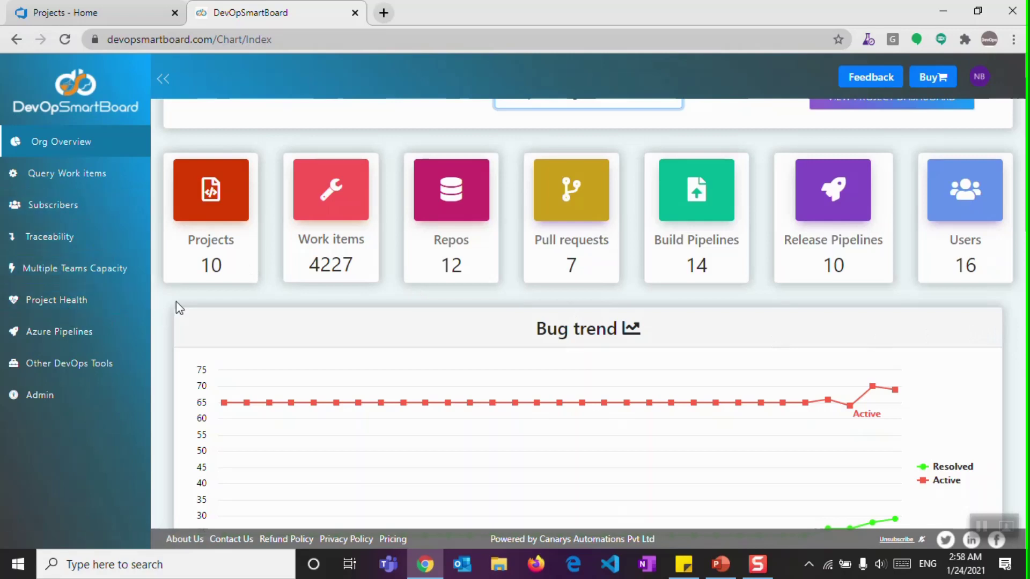
{"action": "scroll", "coordinate": [204, 351], "scroll_direction": "up", "scroll_amount": 2}
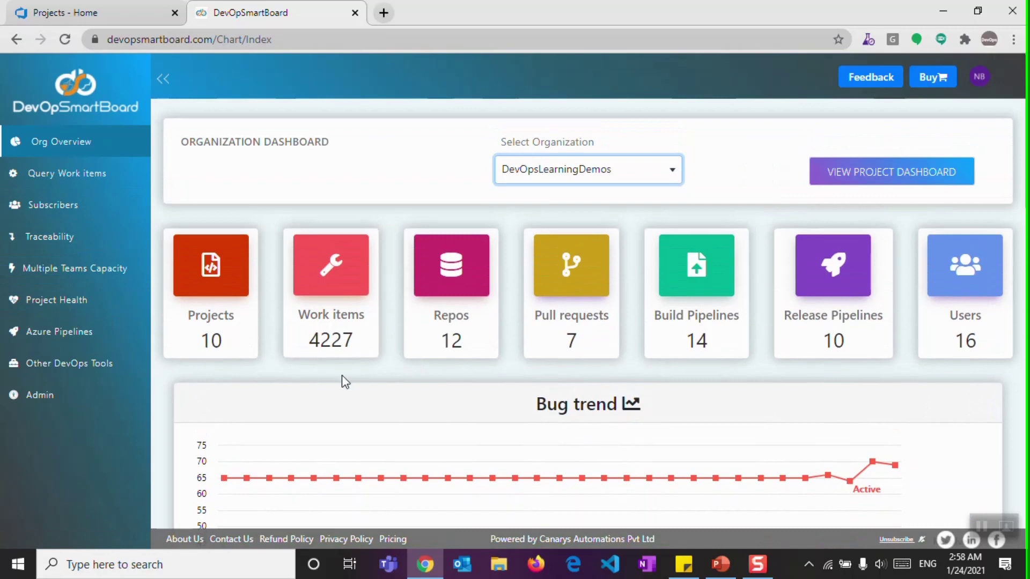
{"action": "scroll", "coordinate": [342, 376], "scroll_direction": "down", "scroll_amount": 4}
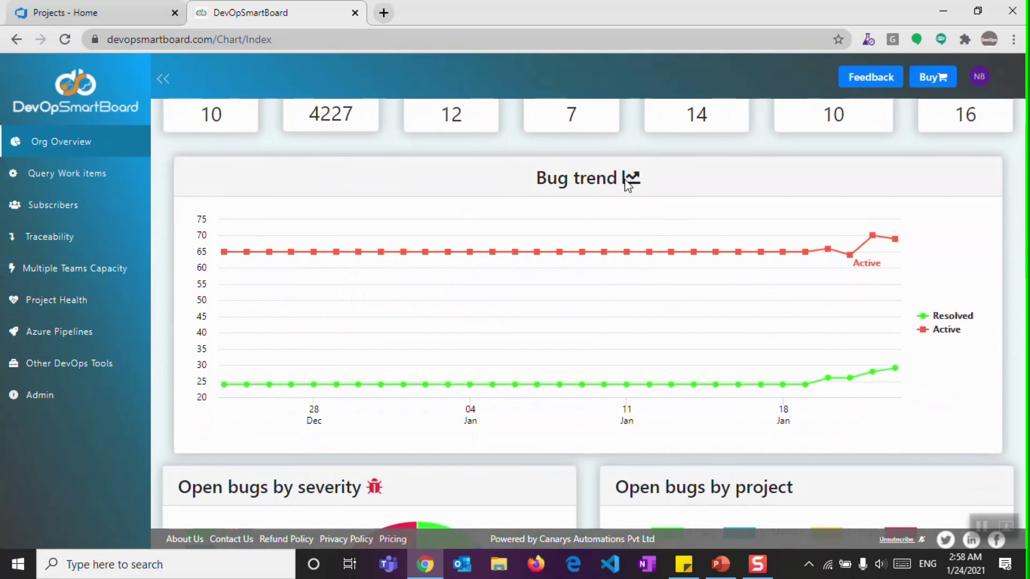
{"action": "mouse_move", "coordinate": [890, 235]}
- Inspect the open bugs by project, including HRMgmtApp and PartsUnlimited, and the open bugs by severity
{"action": "scroll", "coordinate": [923, 439], "scroll_direction": "down", "scroll_amount": 5}
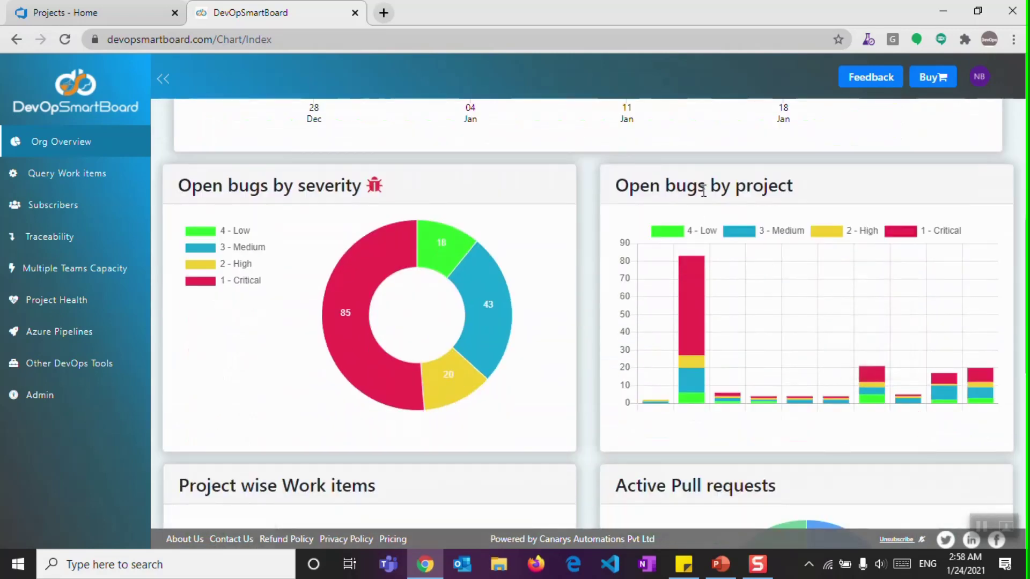
{"action": "mouse_move", "coordinate": [697, 286]}
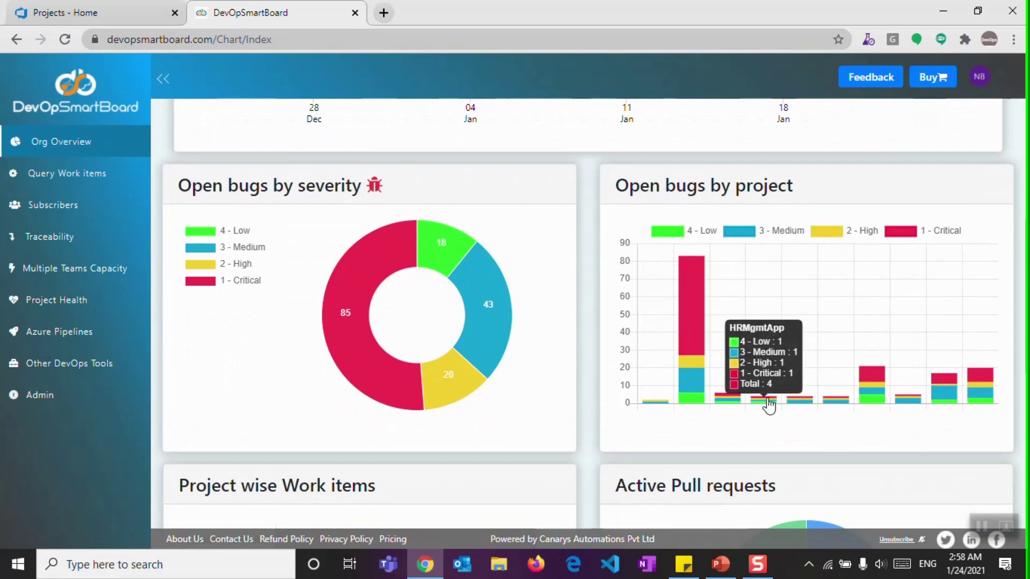
{"action": "mouse_move", "coordinate": [872, 400]}
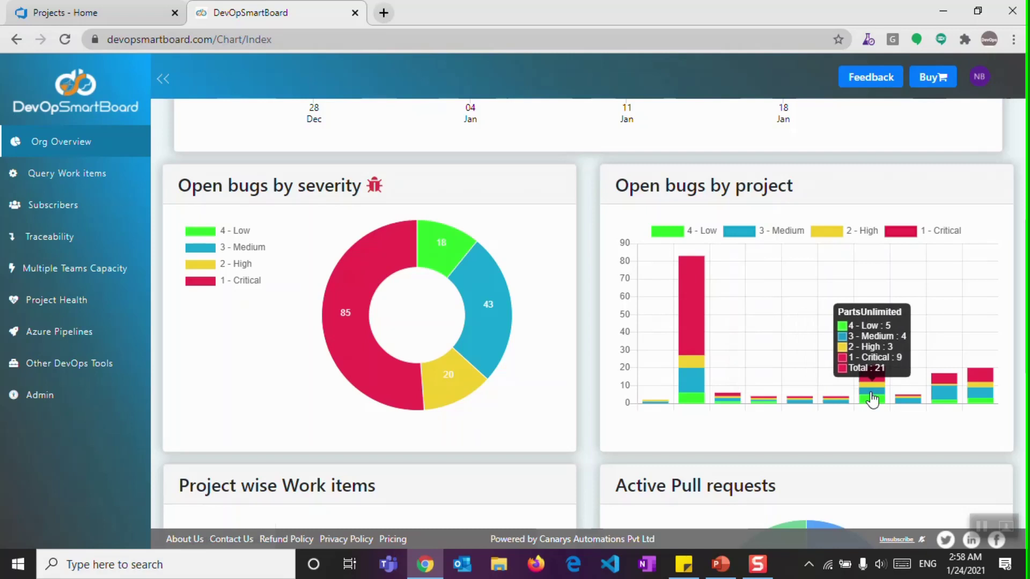
{"action": "mouse_move", "coordinate": [365, 265]}
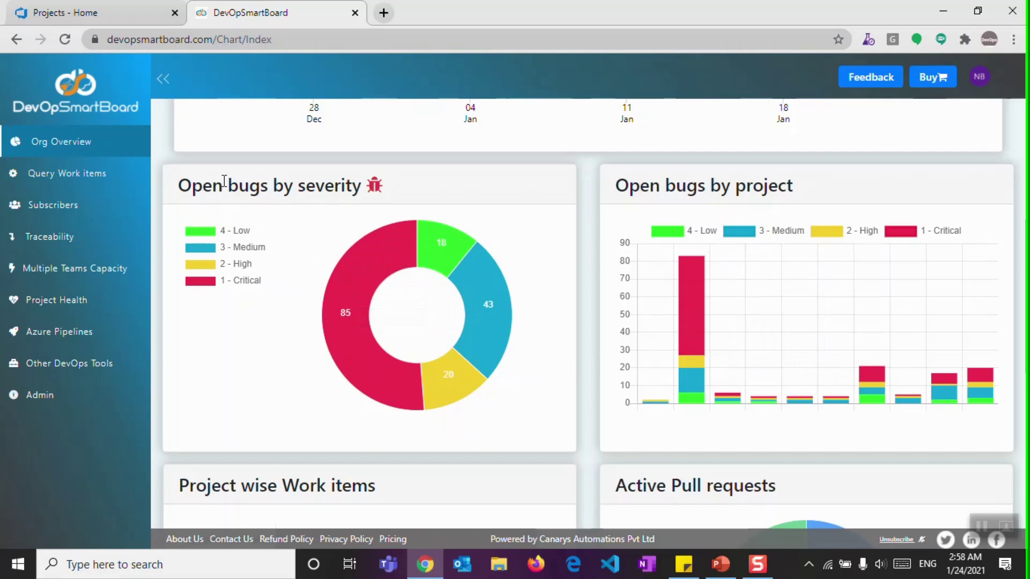
{"action": "mouse_move", "coordinate": [500, 347]}
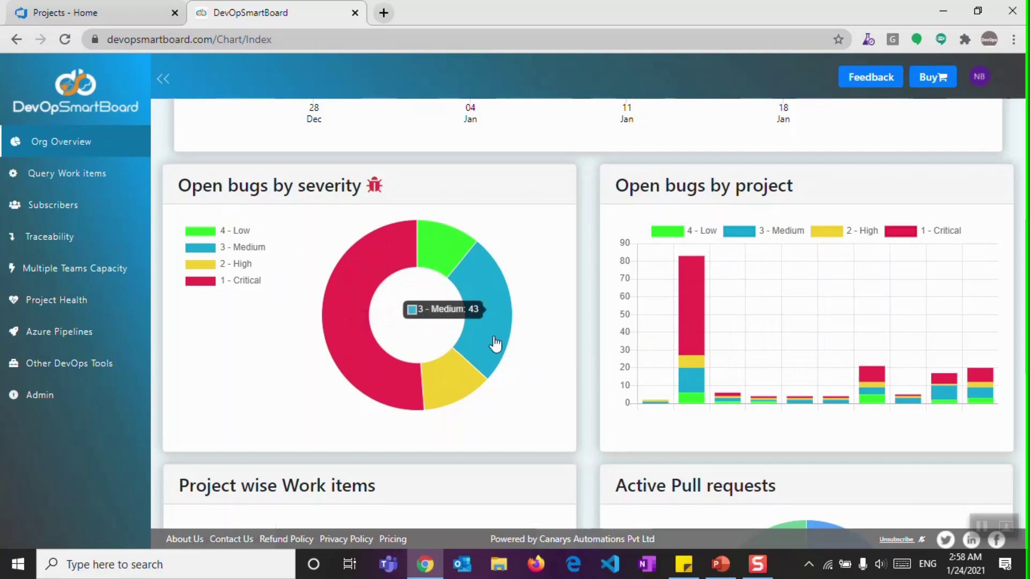
- Show the full Project wise Work items chart, inspect the work item counts of individual projects, and close it
{"action": "scroll", "coordinate": [505, 353], "scroll_direction": "down", "scroll_amount": 5}
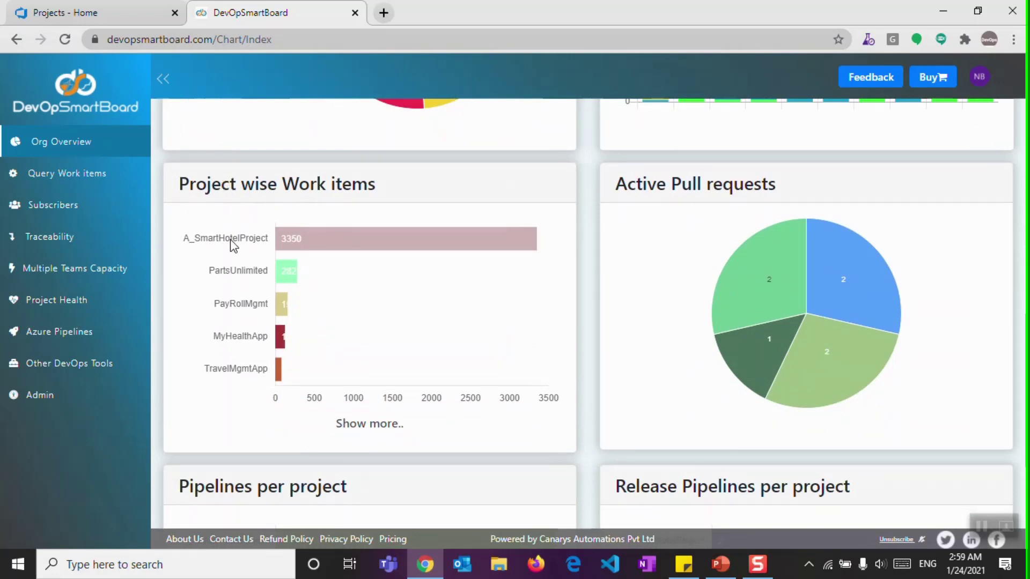
{"action": "left_click", "coordinate": [375, 426]}
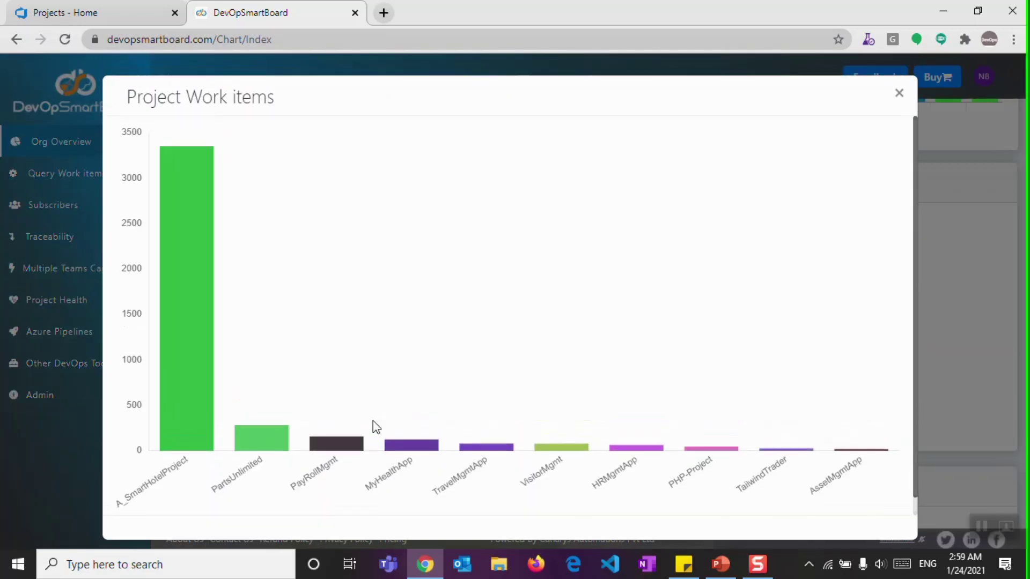
{"action": "mouse_move", "coordinate": [187, 386]}
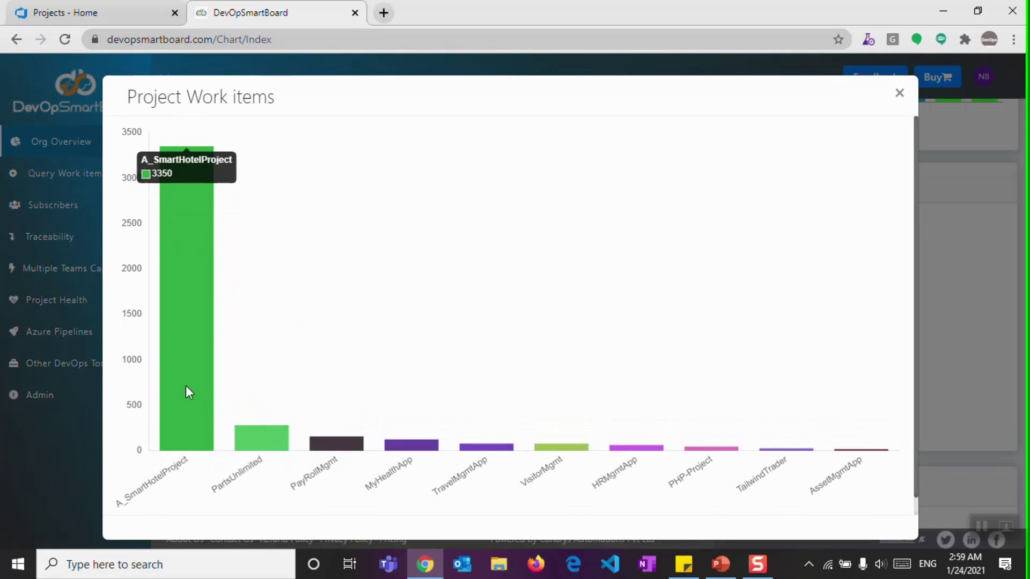
{"action": "mouse_move", "coordinate": [254, 447]}
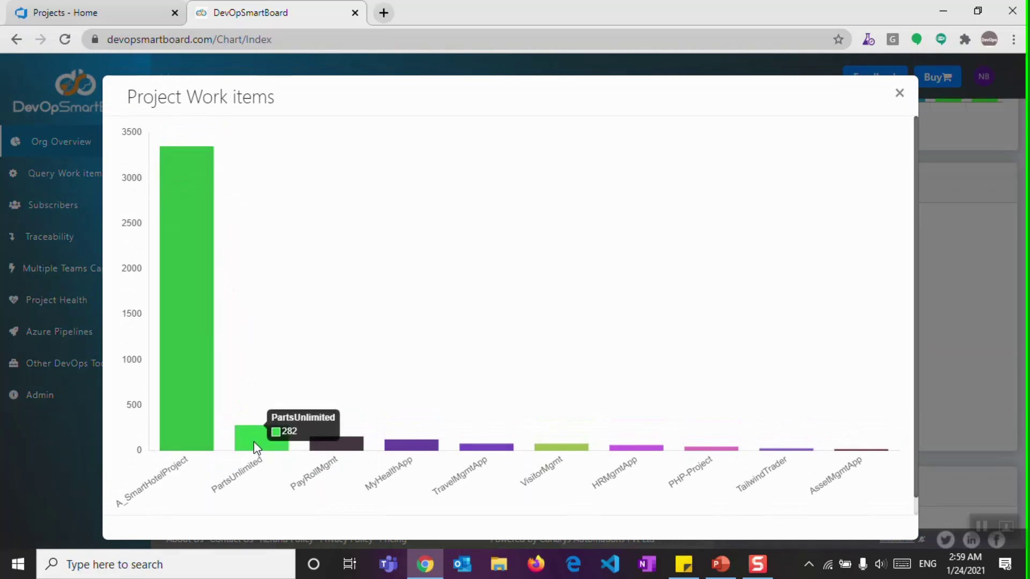
{"action": "mouse_move", "coordinate": [349, 452]}
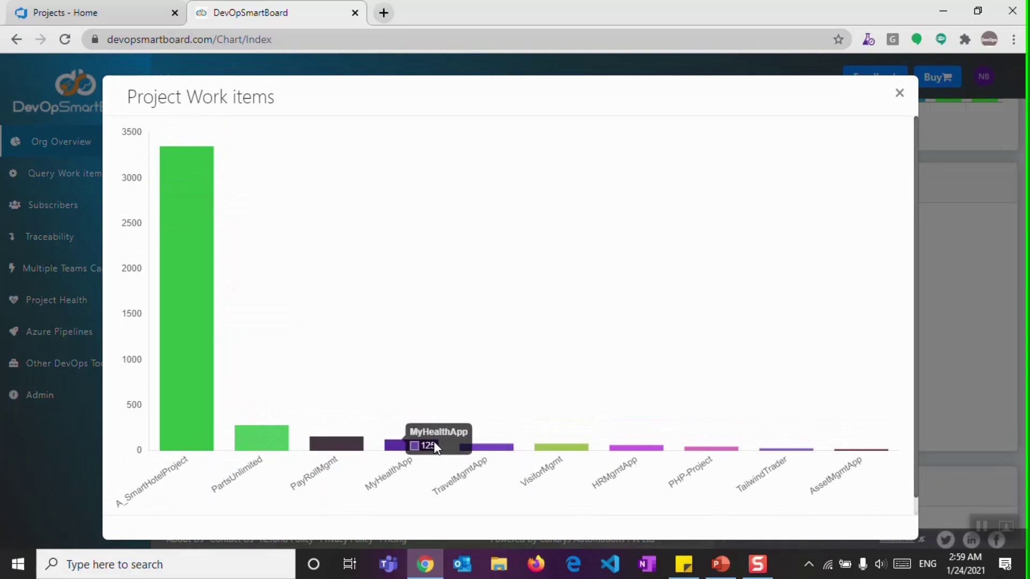
{"action": "left_click", "coordinate": [899, 94]}
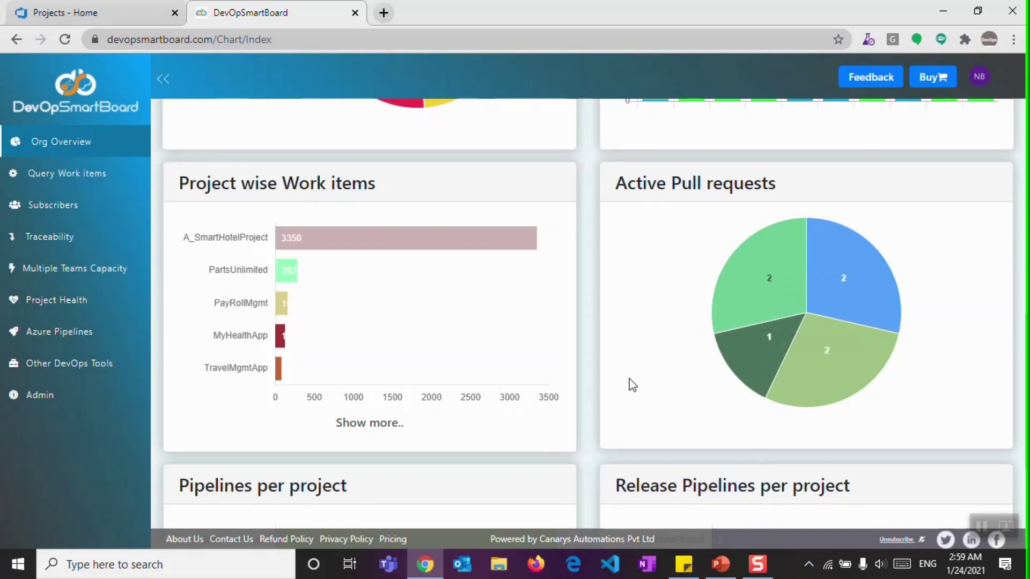
- Review the organization's Pipelines per project and Release Pipelines per project charts
{"action": "scroll", "coordinate": [633, 385], "scroll_direction": "up", "scroll_amount": 5}
{"action": "scroll", "coordinate": [633, 385], "scroll_direction": "down", "scroll_amount": 10}
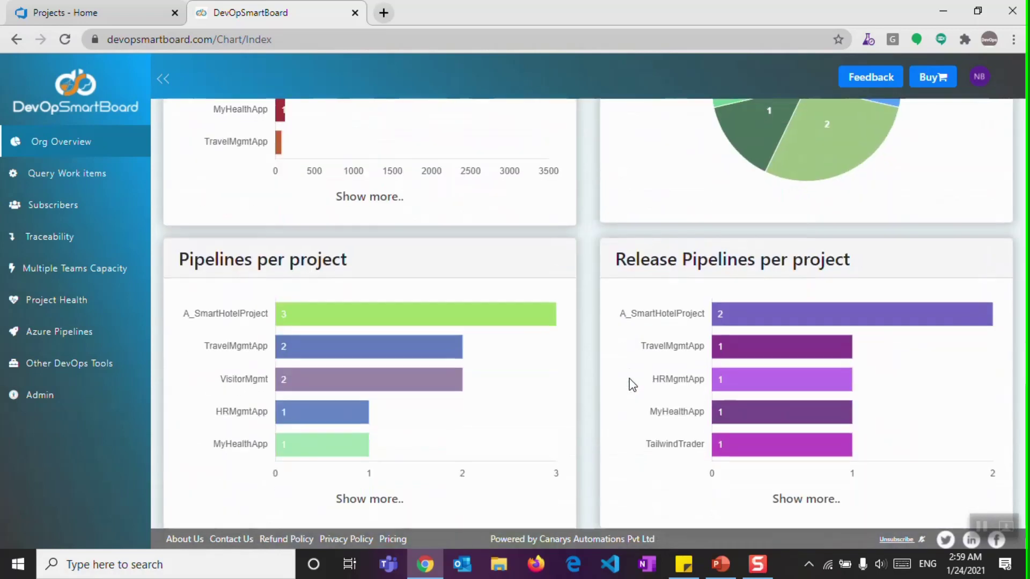
{"action": "scroll", "coordinate": [633, 385], "scroll_direction": "down", "scroll_amount": 1}
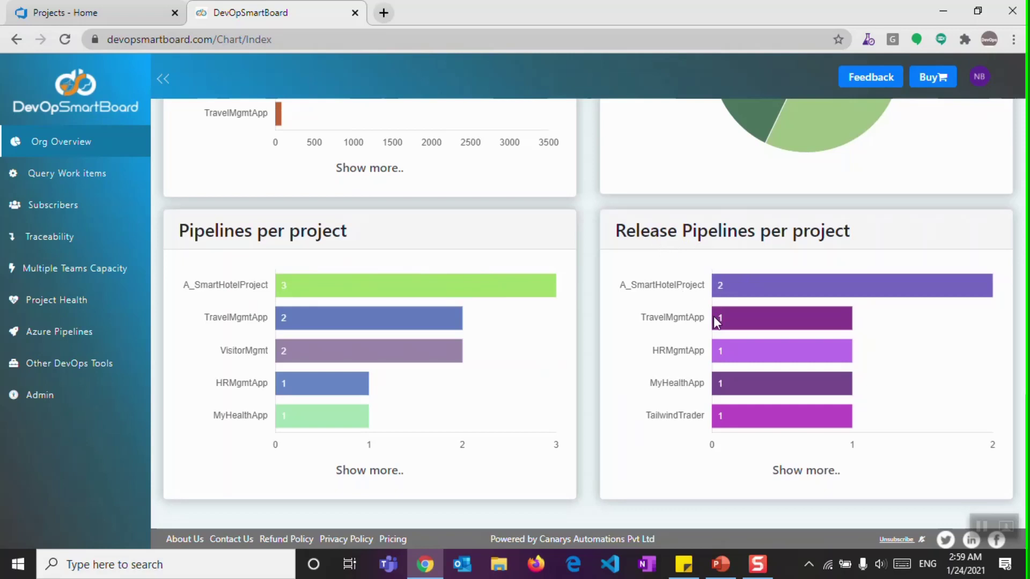
- Open the Subscribers overview and review the users' access levels, last access dates and 30-day activity
{"action": "left_click", "coordinate": [73, 217]}
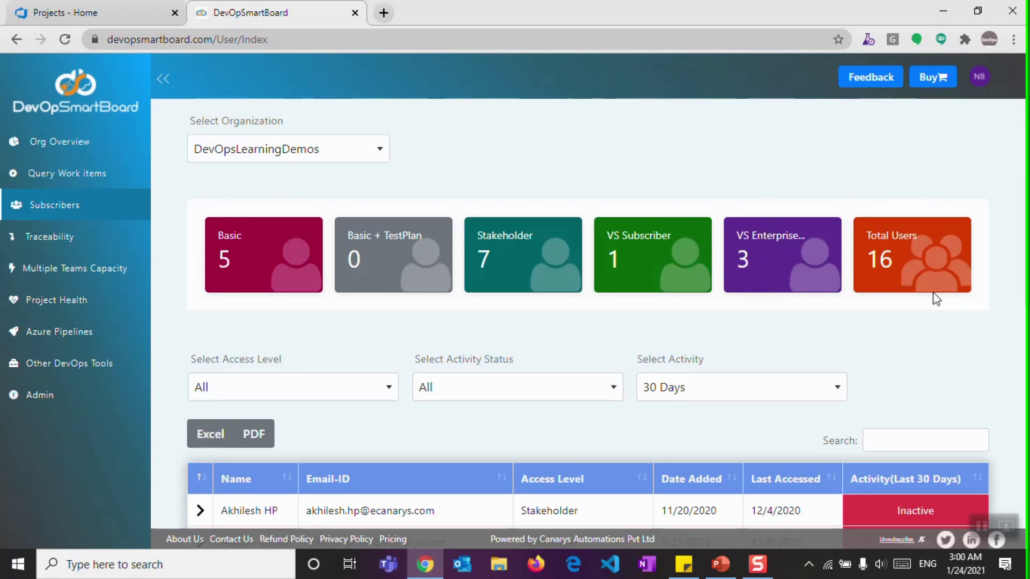
{"action": "scroll", "coordinate": [966, 311], "scroll_direction": "down", "scroll_amount": 1}
{"action": "scroll", "coordinate": [982, 317], "scroll_direction": "down", "scroll_amount": 3}
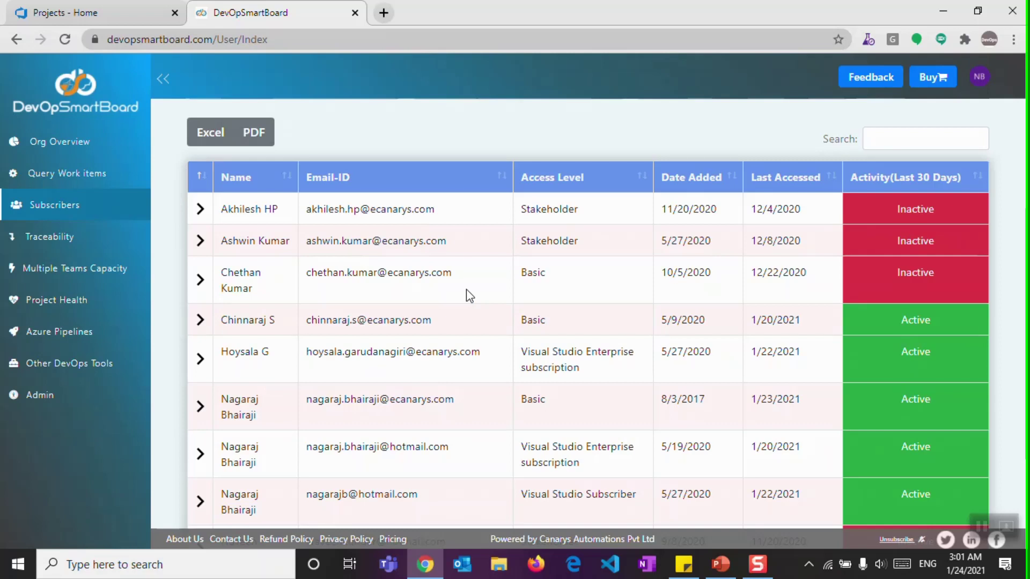
{"action": "scroll", "coordinate": [465, 289], "scroll_direction": "up", "scroll_amount": 4}
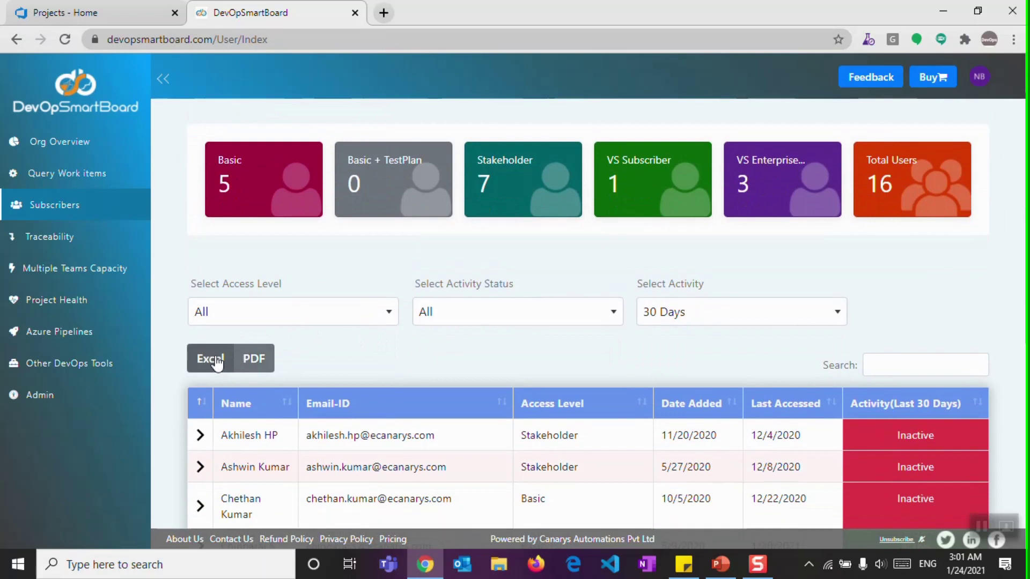
- Open the Traceability view and list the Epic work items of A_SmartHotelProject
{"action": "left_click", "coordinate": [60, 243]}
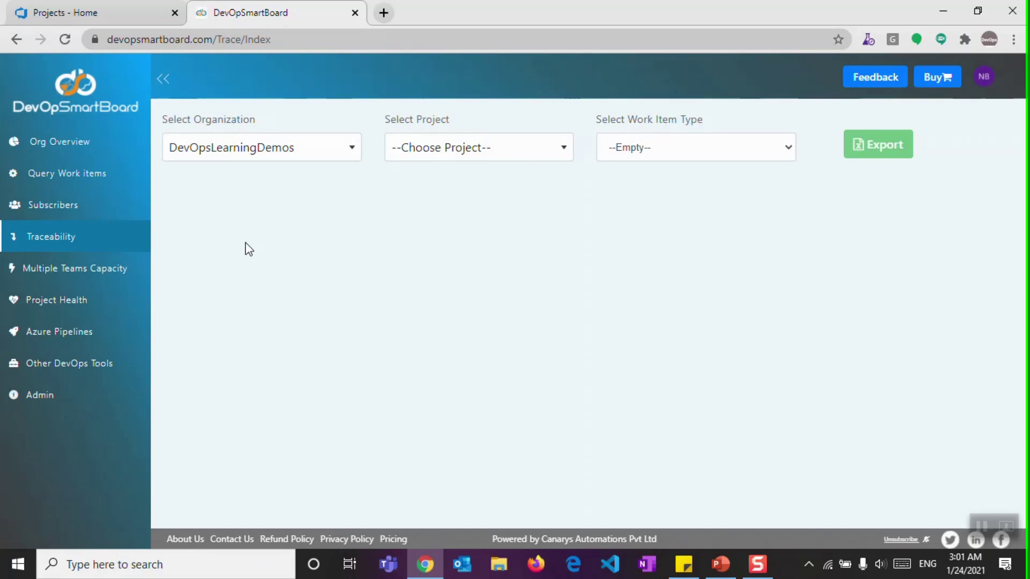
{"action": "left_click", "coordinate": [473, 155]}
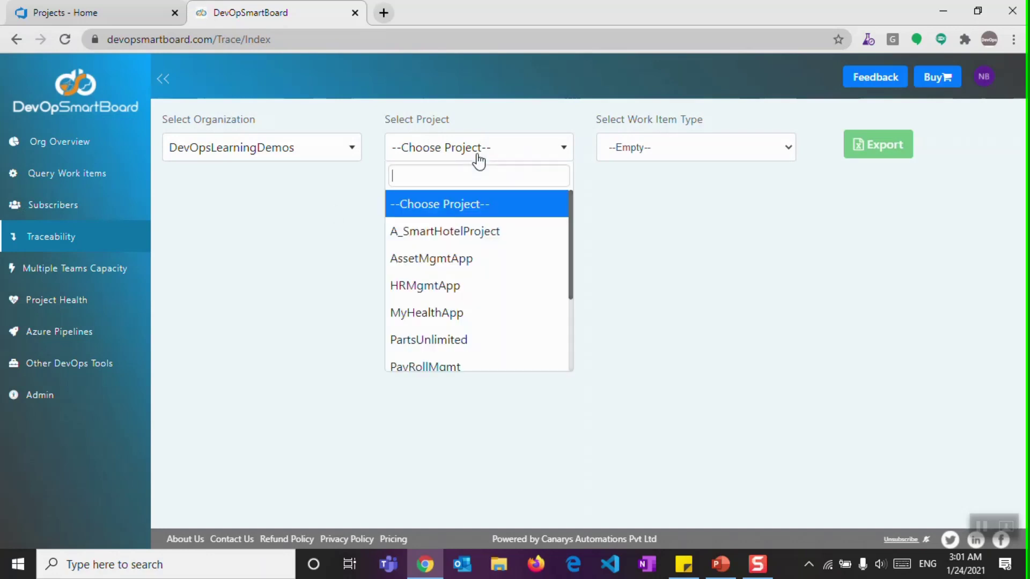
{"action": "left_click", "coordinate": [474, 230]}
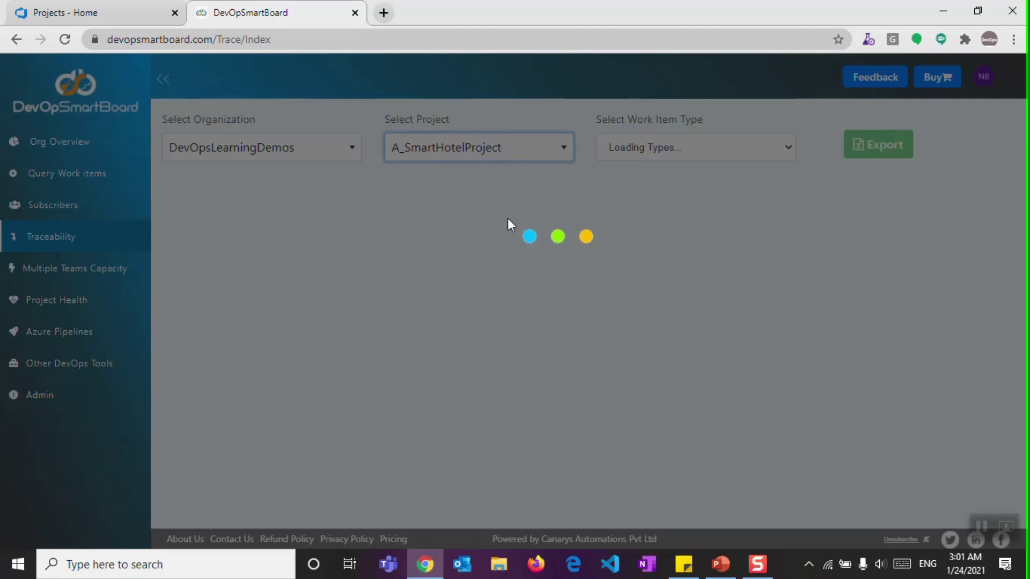
{"action": "left_click", "coordinate": [695, 147]}
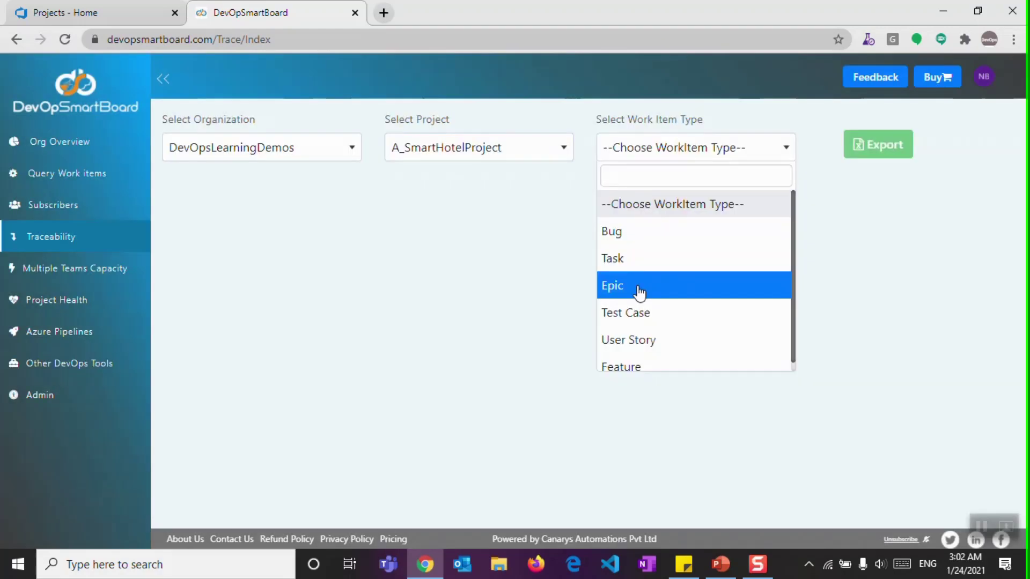
{"action": "left_click", "coordinate": [639, 293]}
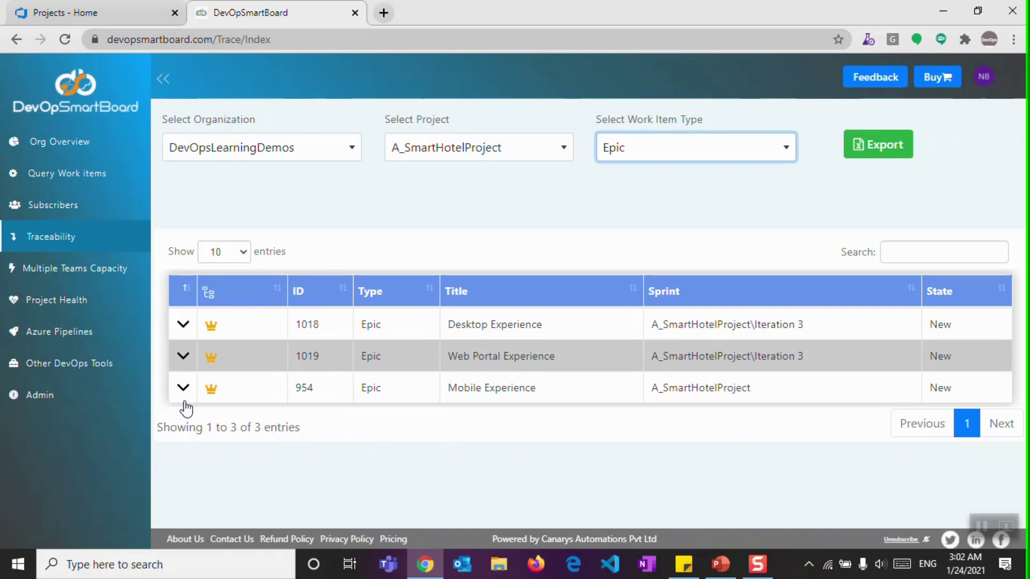
- Expand the Mobile Experience epic and review its linked features, user stories, tasks, test cases and bugs
{"action": "left_click", "coordinate": [185, 390]}
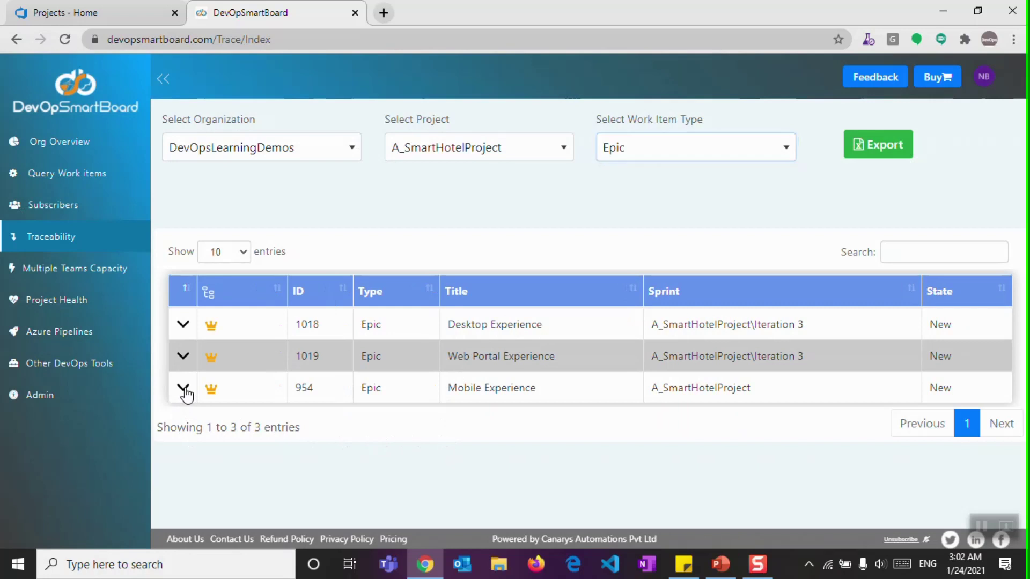
{"action": "scroll", "coordinate": [510, 441], "scroll_direction": "down", "scroll_amount": 3}
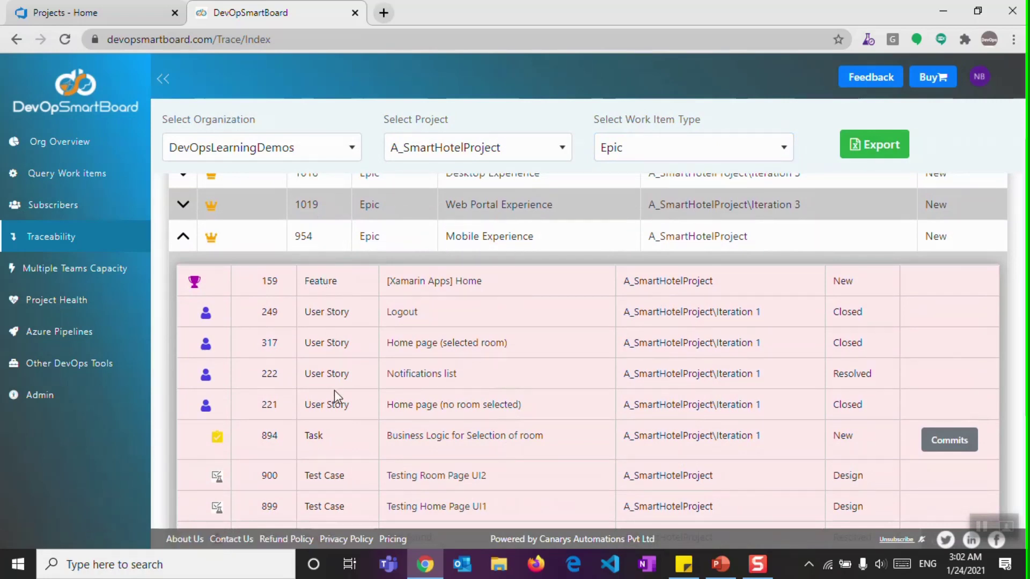
{"action": "scroll", "coordinate": [333, 390], "scroll_direction": "down", "scroll_amount": 1}
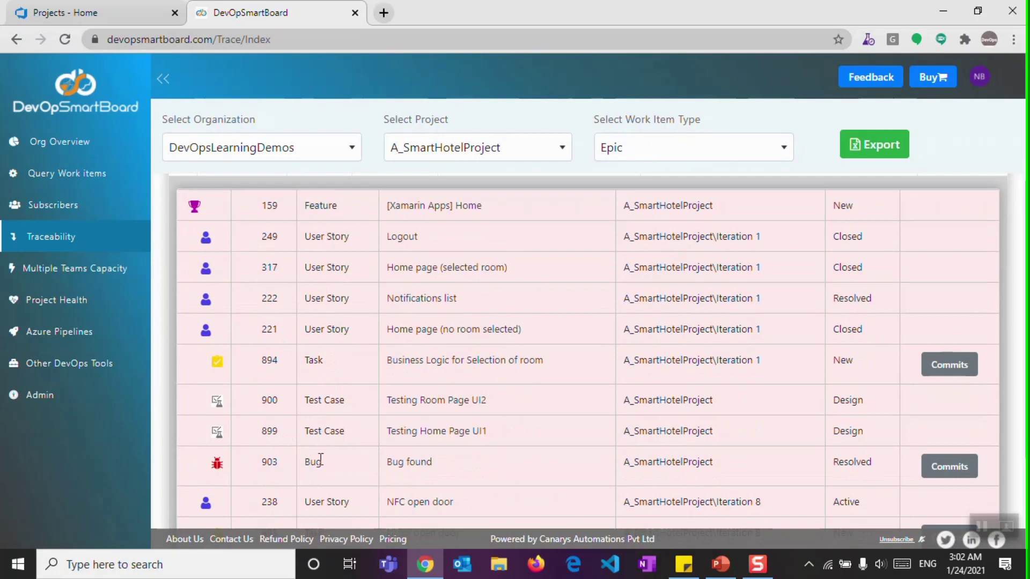
{"action": "scroll", "coordinate": [335, 470], "scroll_direction": "down", "scroll_amount": 3}
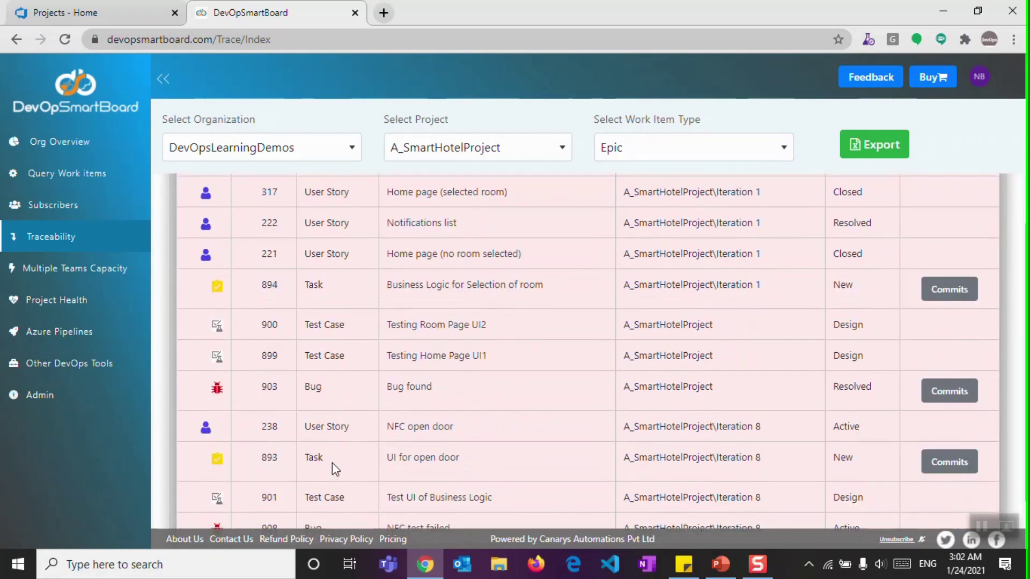
{"action": "scroll", "coordinate": [333, 469], "scroll_direction": "up", "scroll_amount": 2}
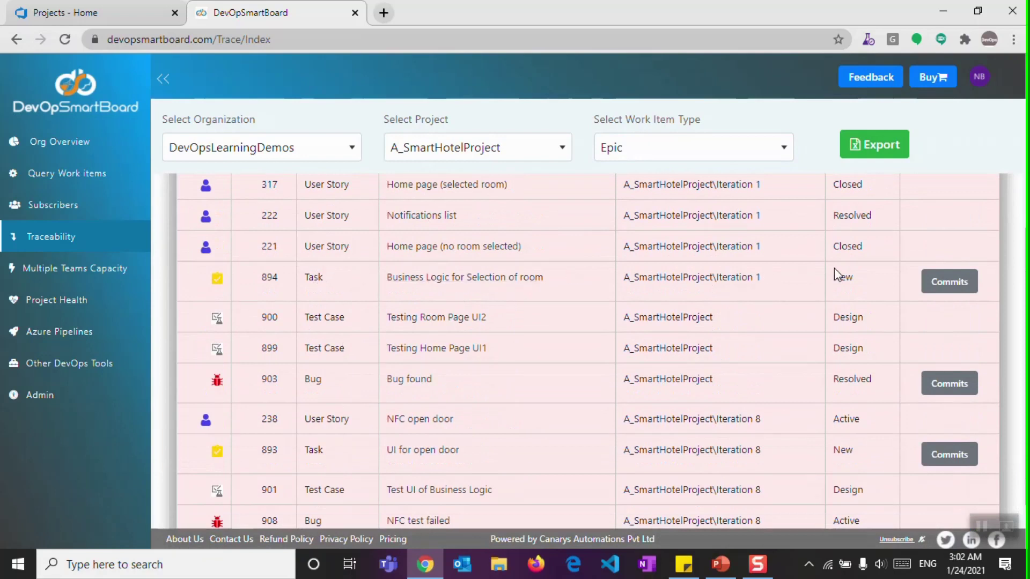
- Show the commits linked to the task "Business Logic for Selection of room" and open that task in Azure DevOps
{"action": "left_click", "coordinate": [946, 288]}
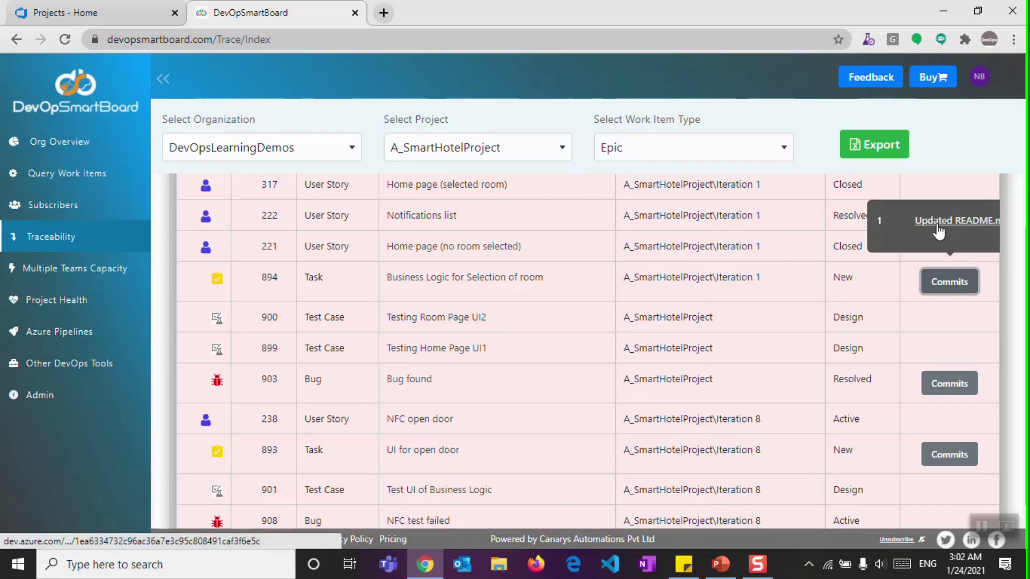
{"action": "left_click", "coordinate": [538, 322]}
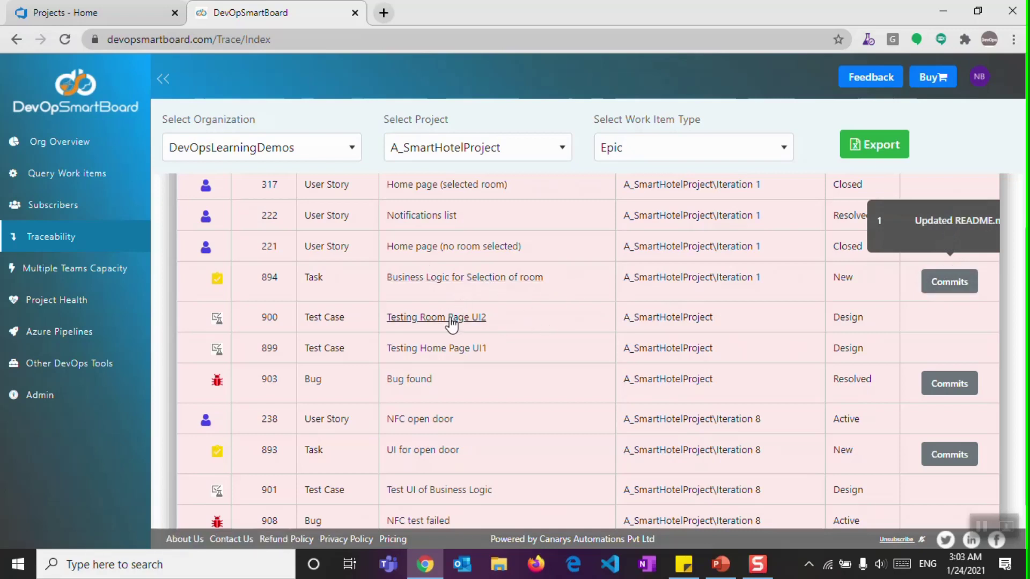
{"action": "left_click", "coordinate": [456, 280]}
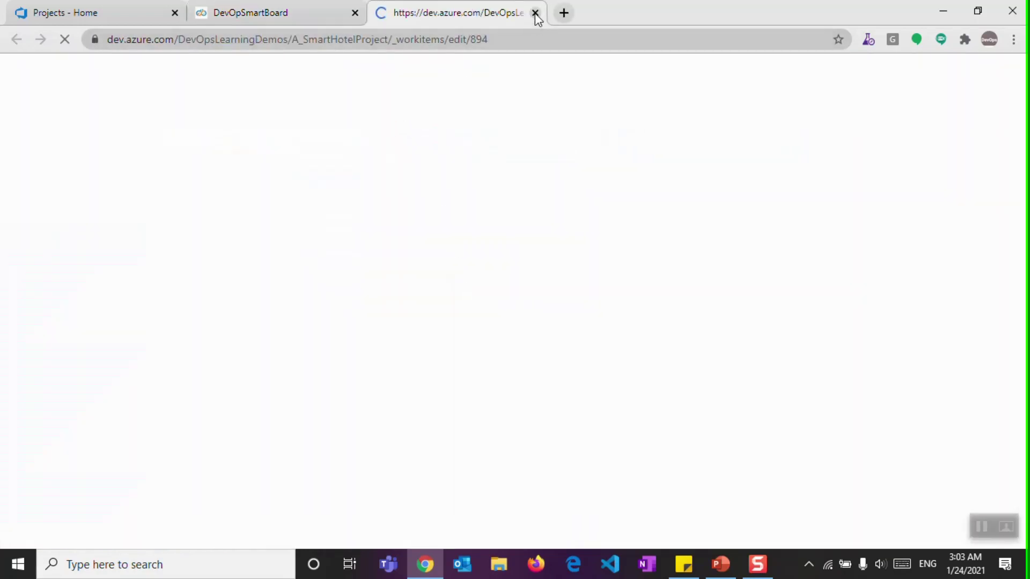
- Close the opened work item tab and review the Mobile Experience epic's linked tasks, test cases, bugs and commits in DevOpSmartBoard
{"action": "left_click", "coordinate": [535, 13]}
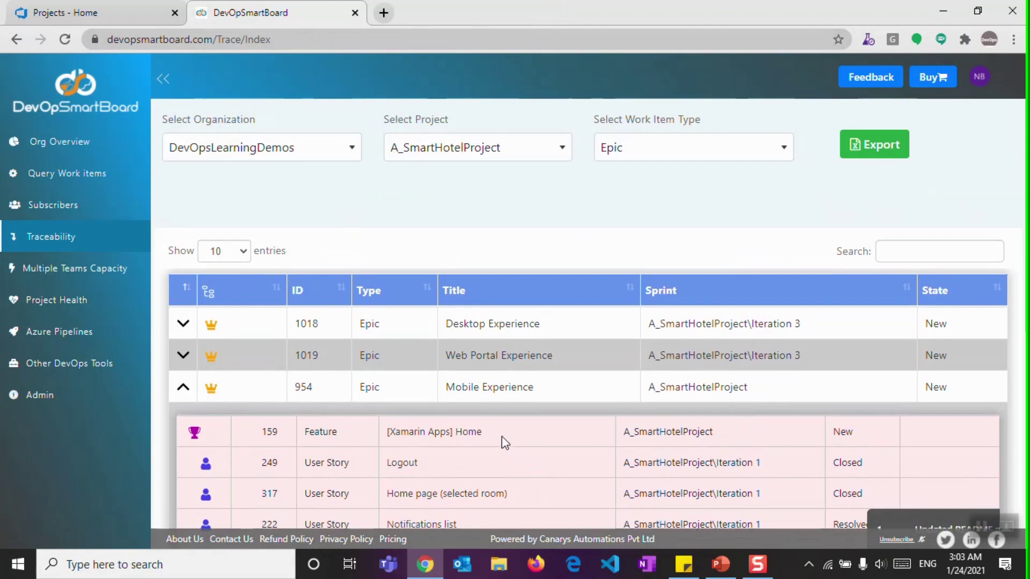
{"action": "scroll", "coordinate": [513, 419], "scroll_direction": "down", "scroll_amount": 3}
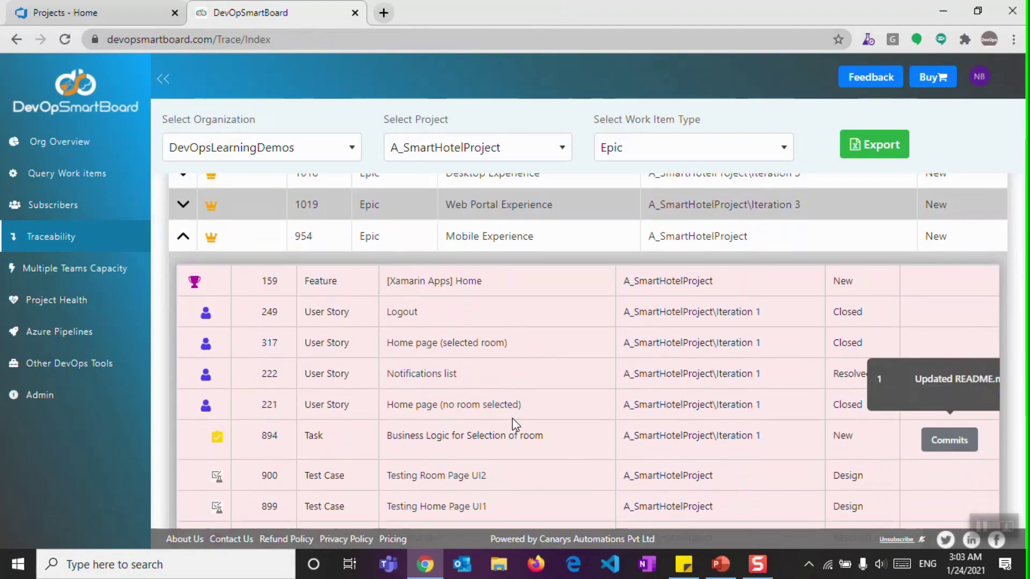
{"action": "scroll", "coordinate": [378, 320], "scroll_direction": "down", "scroll_amount": 4}
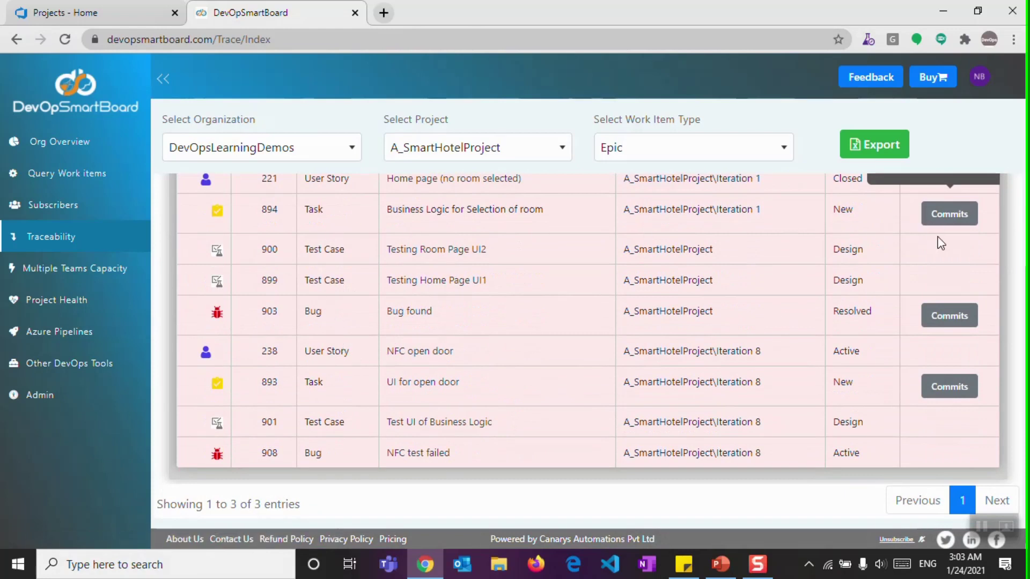
{"action": "scroll", "coordinate": [471, 362], "scroll_direction": "up", "scroll_amount": 4}
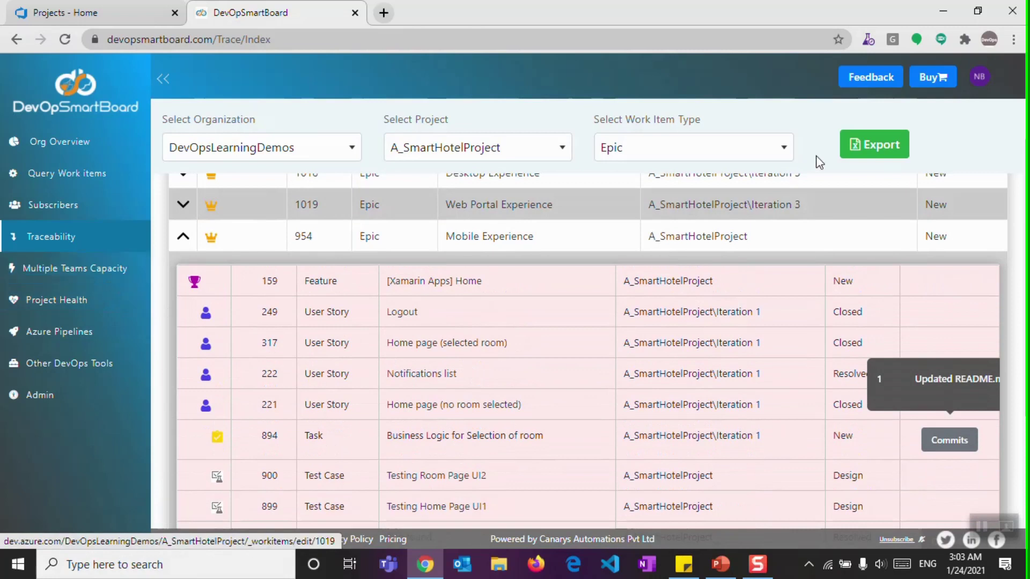
- Export the Epic traceability list of A_SmartHotelProject to Excel, open the downloaded workbook and enable editing
{"action": "left_click", "coordinate": [866, 147]}
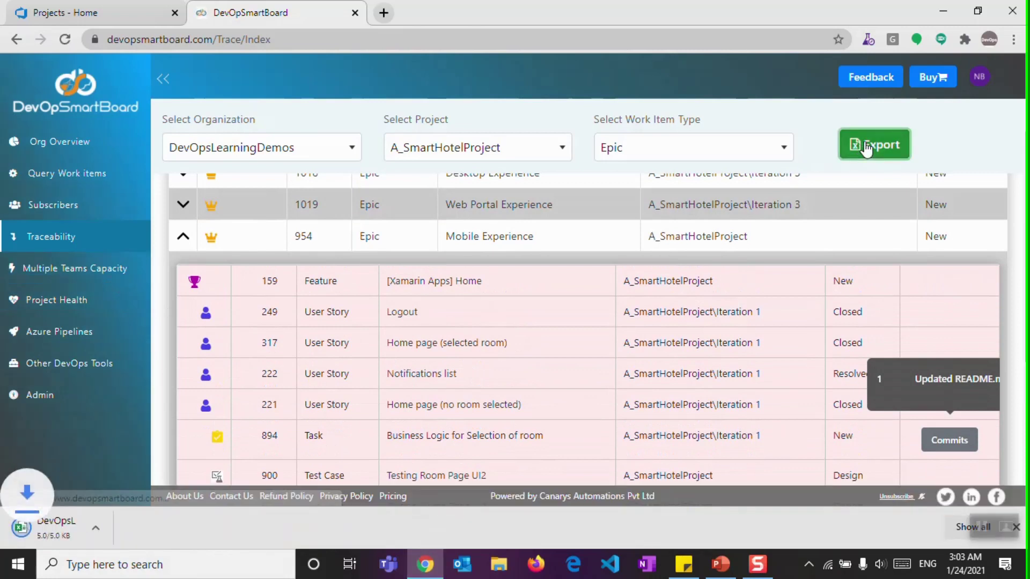
{"action": "left_click", "coordinate": [105, 528]}
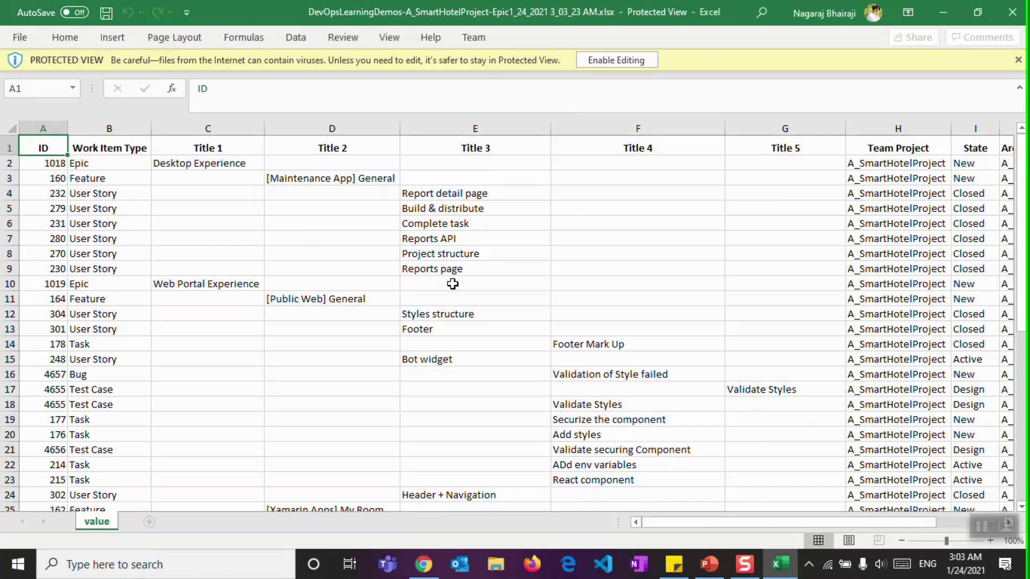
{"action": "left_click", "coordinate": [638, 60]}
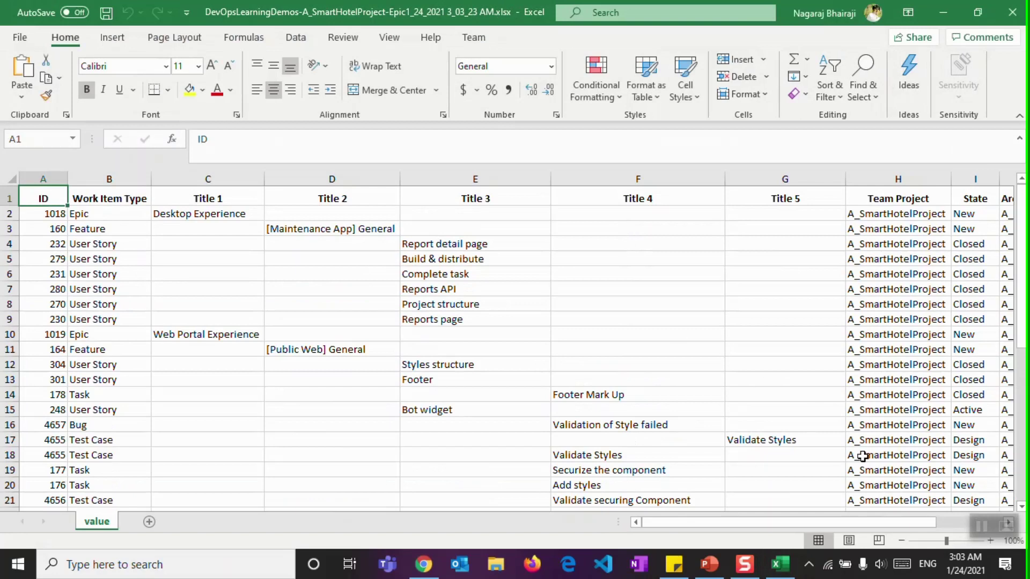
- Review the work item hierarchy down to the last rows of the exported workbook, and close Excel
{"action": "left_click", "coordinate": [951, 526]}
{"action": "left_click", "coordinate": [739, 523]}
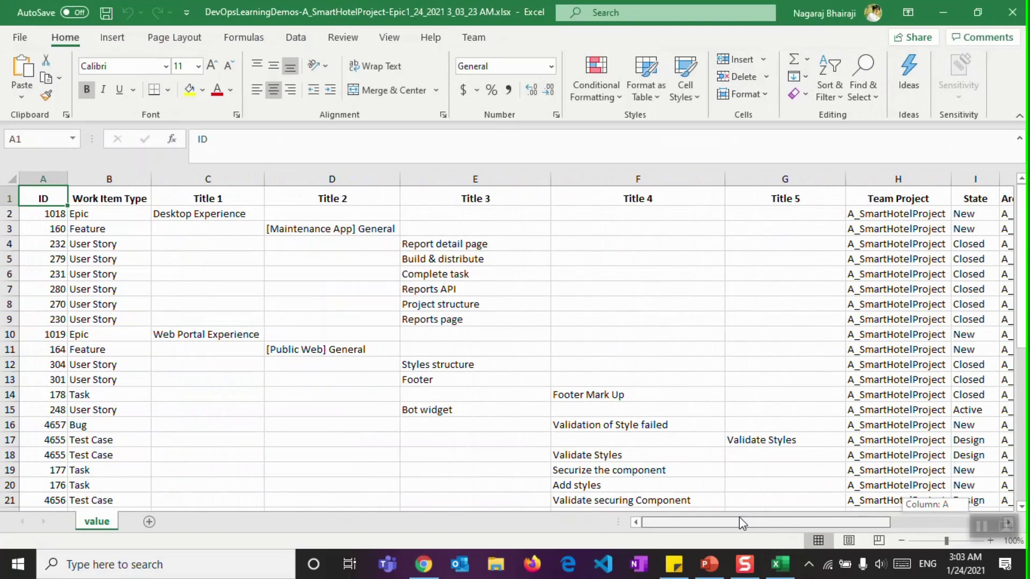
{"action": "scroll", "coordinate": [412, 370], "scroll_direction": "down", "scroll_amount": 6}
{"action": "scroll", "coordinate": [413, 370], "scroll_direction": "down", "scroll_amount": 4}
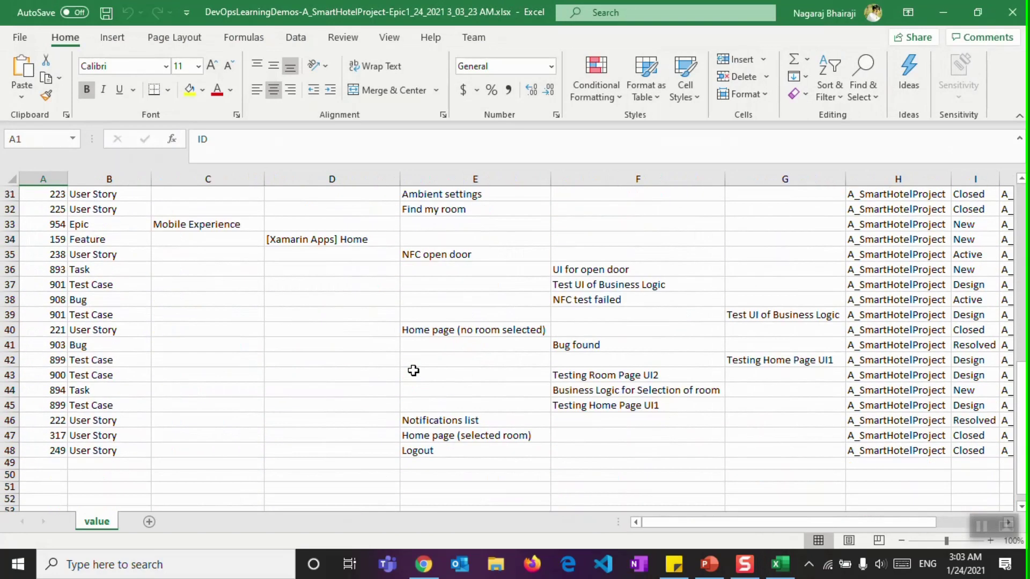
{"action": "left_click", "coordinate": [1015, 13]}
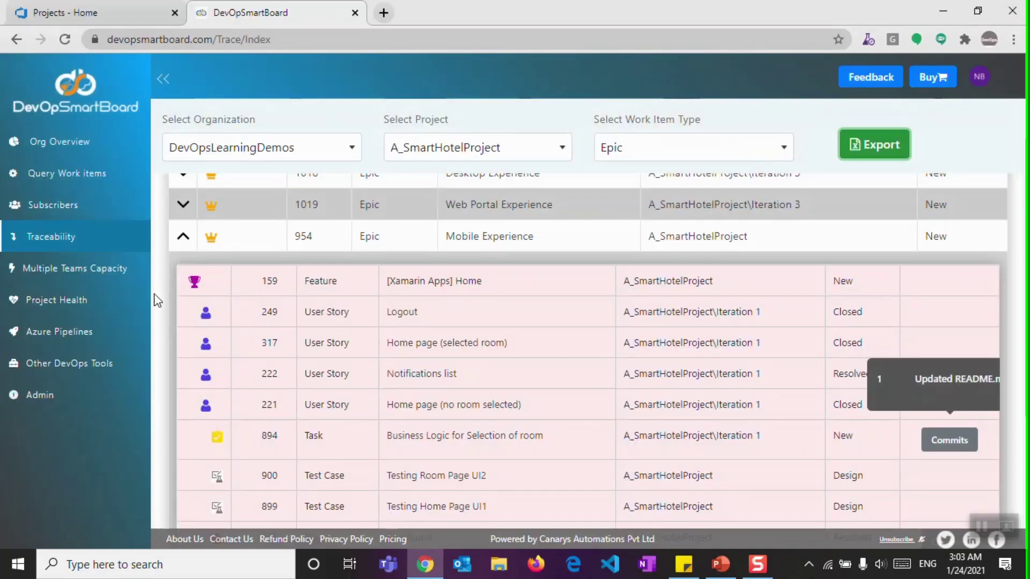
- Show the Multiple Teams Capacity view for A_SmartHotelProject with the iteration path A_SmartHotelProject\Iteration 8
{"action": "left_click", "coordinate": [77, 271]}
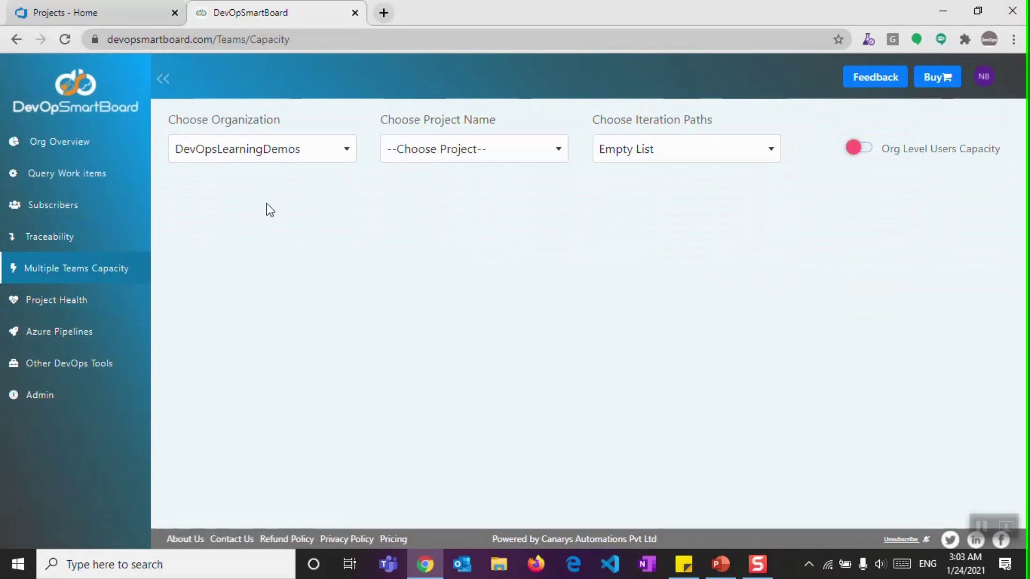
{"action": "left_click", "coordinate": [434, 155]}
{"action": "left_click", "coordinate": [448, 235]}
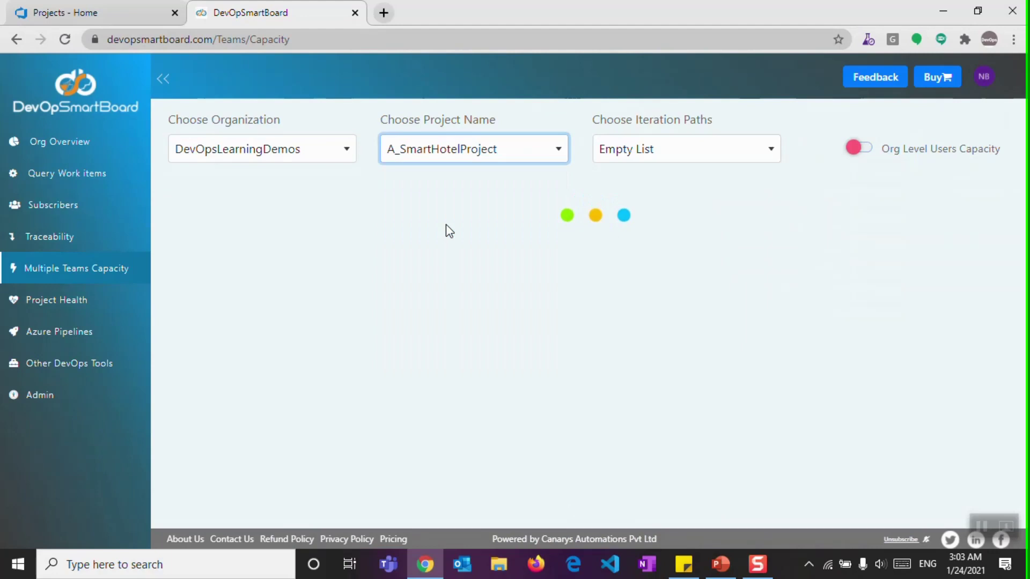
{"action": "left_click", "coordinate": [687, 159]}
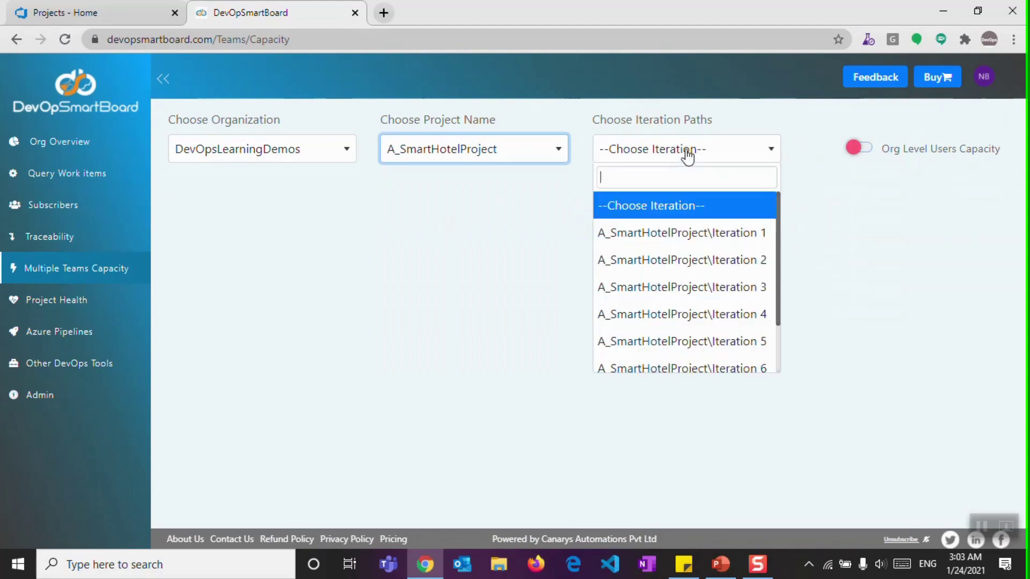
{"action": "scroll", "coordinate": [726, 300], "scroll_direction": "down", "scroll_amount": 1}
{"action": "left_click", "coordinate": [721, 360]}
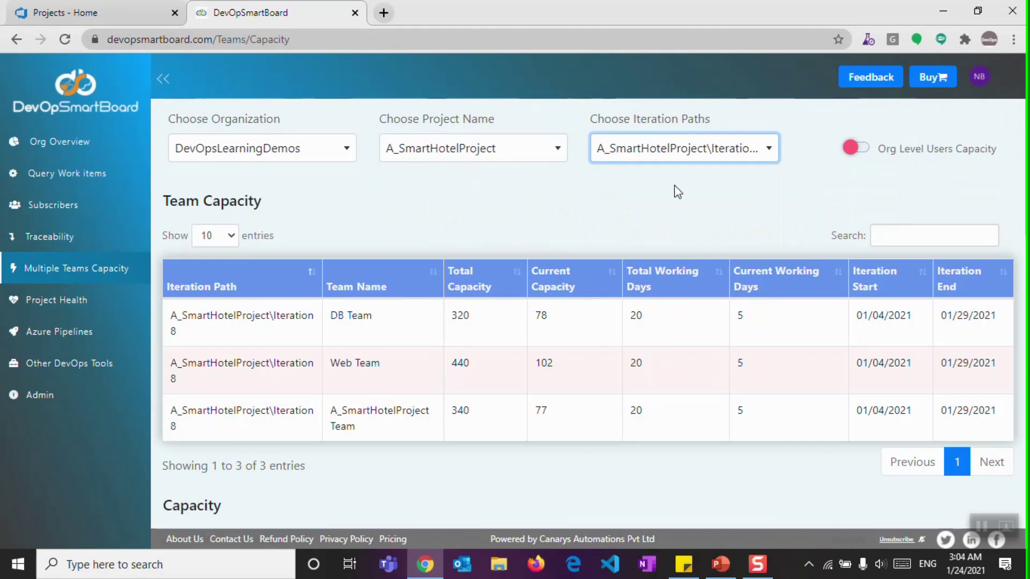
{"action": "left_click", "coordinate": [721, 153]}
{"action": "left_click", "coordinate": [722, 153]}
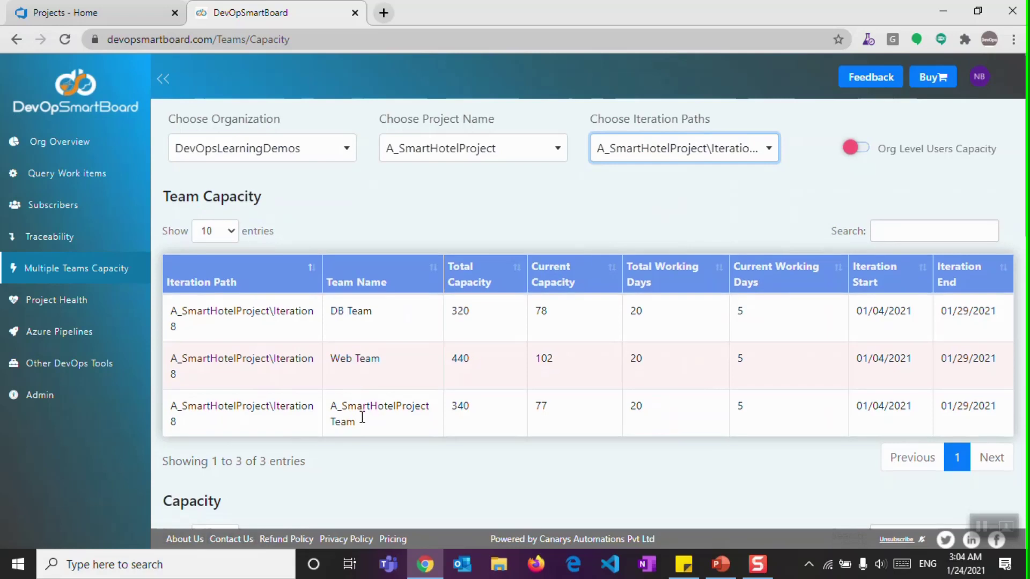
- Examine the Team Capacity table and each team member's daily capacity for the chosen iteration
{"action": "scroll", "coordinate": [363, 421], "scroll_direction": "down", "scroll_amount": 1}
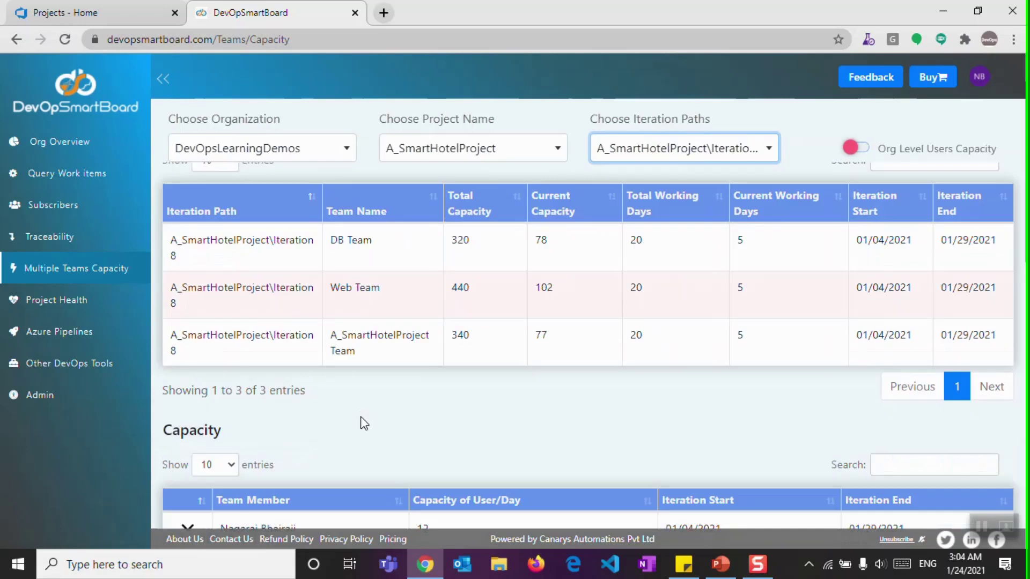
{"action": "scroll", "coordinate": [362, 422], "scroll_direction": "up", "scroll_amount": 1}
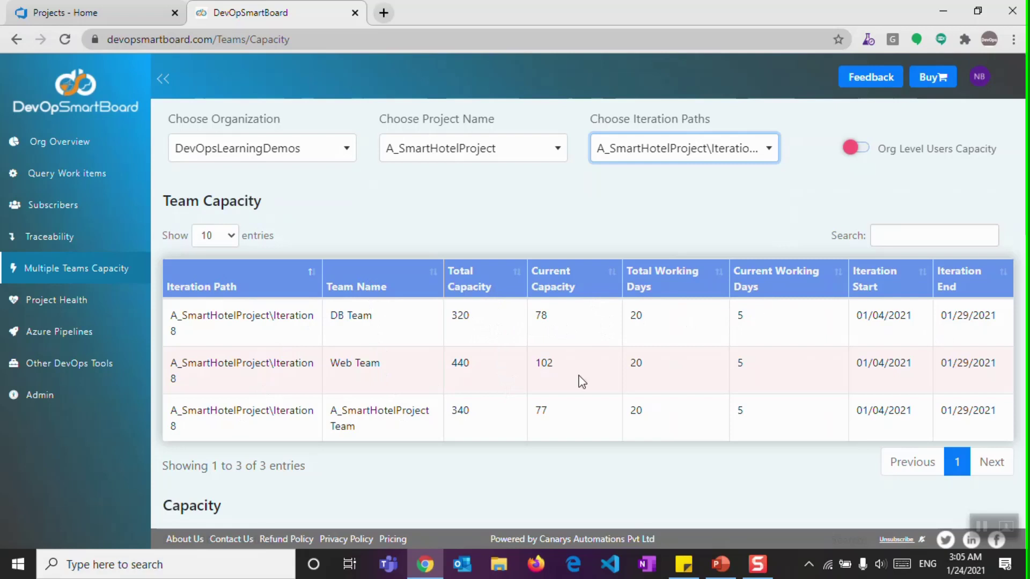
{"action": "scroll", "coordinate": [582, 382], "scroll_direction": "down", "scroll_amount": 5}
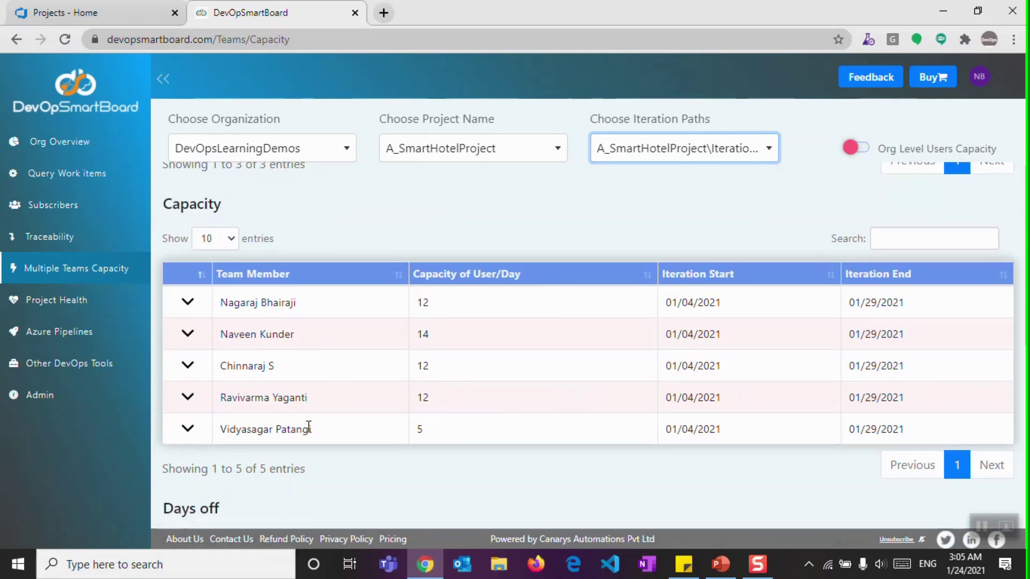
{"action": "scroll", "coordinate": [309, 429], "scroll_direction": "up", "scroll_amount": 4}
{"action": "scroll", "coordinate": [384, 348], "scroll_direction": "down", "scroll_amount": 2}
{"action": "scroll", "coordinate": [386, 354], "scroll_direction": "down", "scroll_amount": 3}
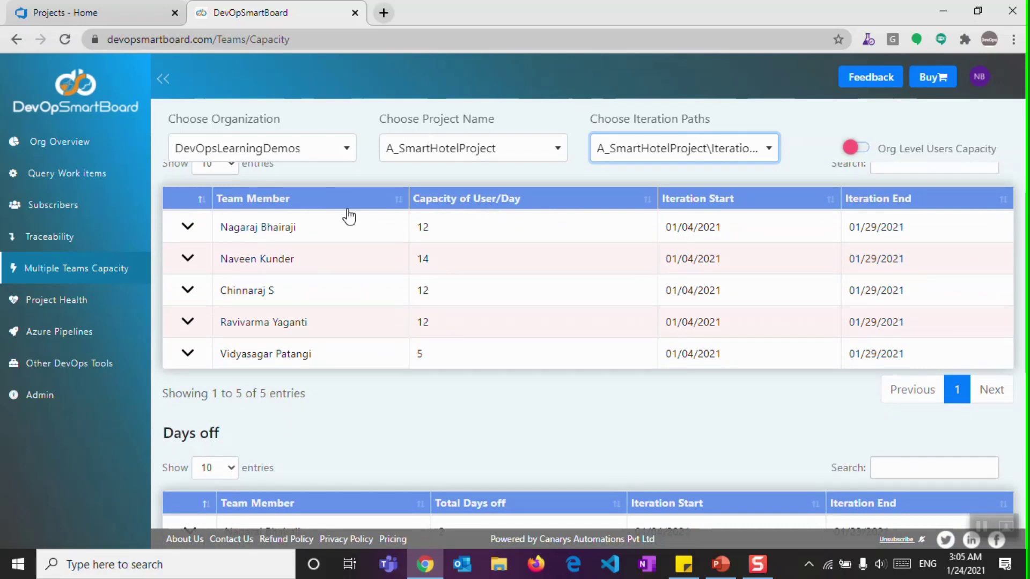
- Switch to Azure DevOps and open the sprint capacity of A_SmartHotelProject Team for Iteration 8
{"action": "left_click", "coordinate": [89, 13]}
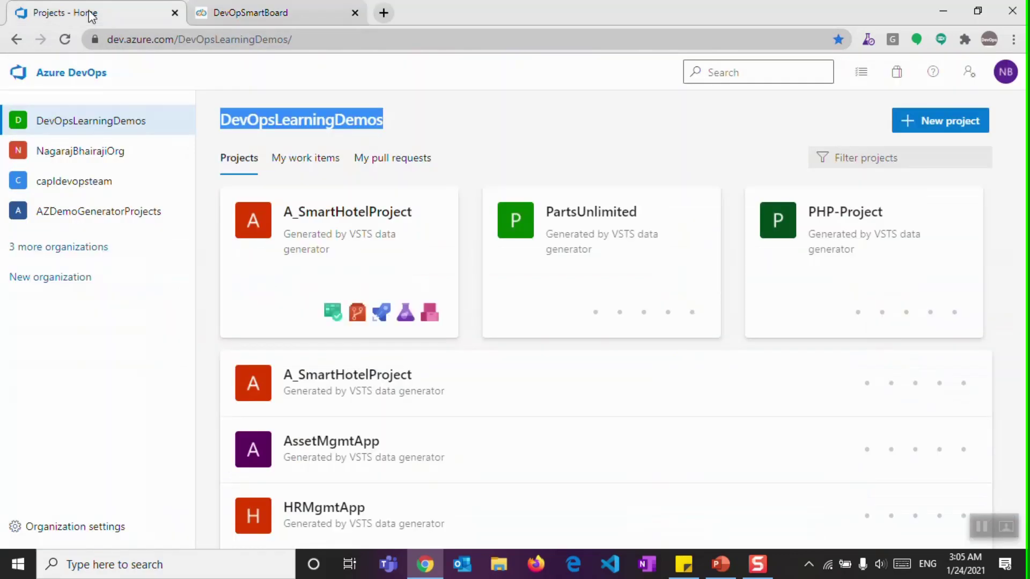
{"action": "left_click", "coordinate": [375, 240]}
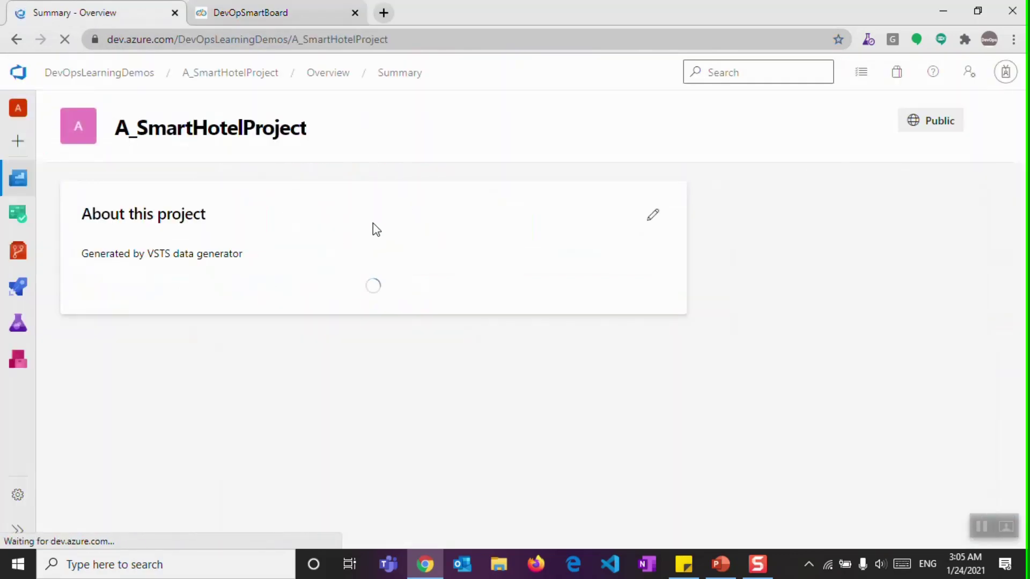
{"action": "mouse_move", "coordinate": [18, 213]}
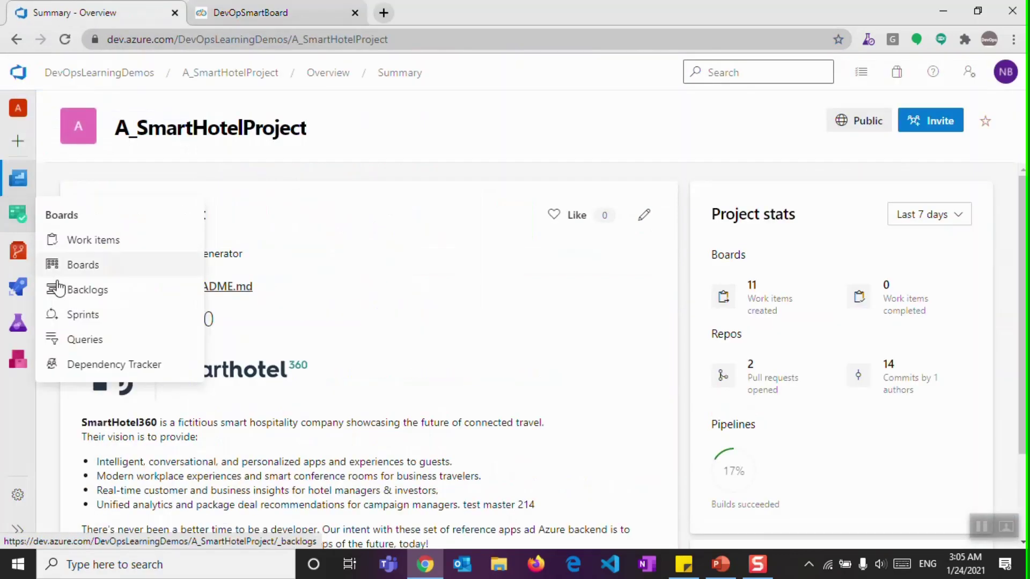
{"action": "left_click", "coordinate": [75, 316]}
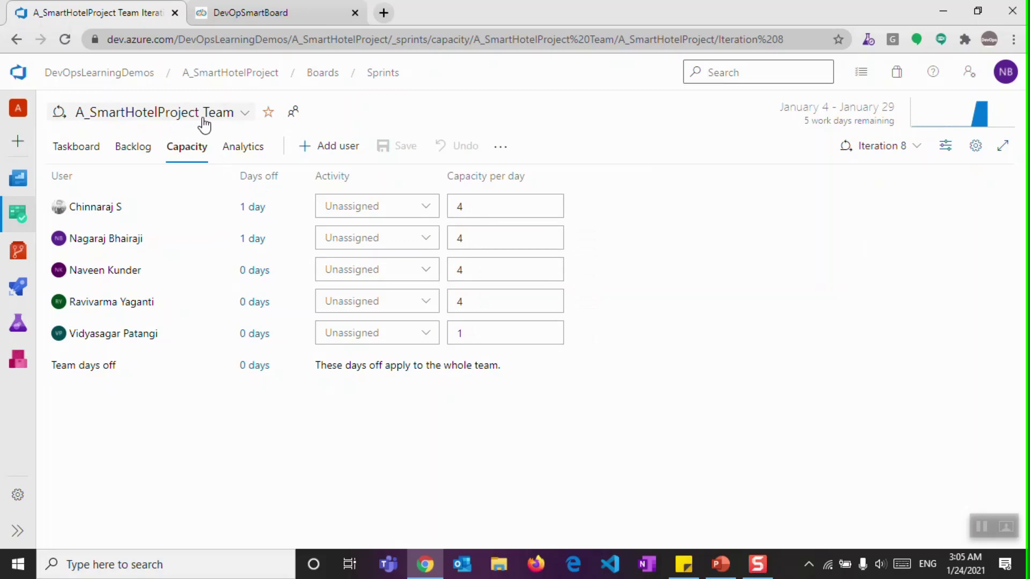
- Look through the project's team sprints, display the DB Team's capacity and highlight the second member's name
{"action": "left_click", "coordinate": [228, 117]}
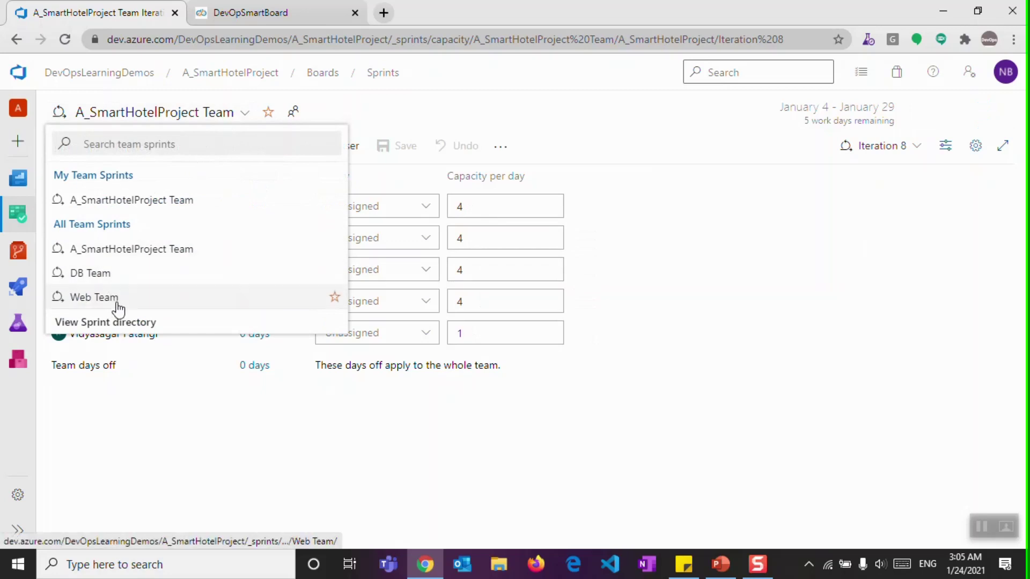
{"action": "left_click", "coordinate": [198, 386]}
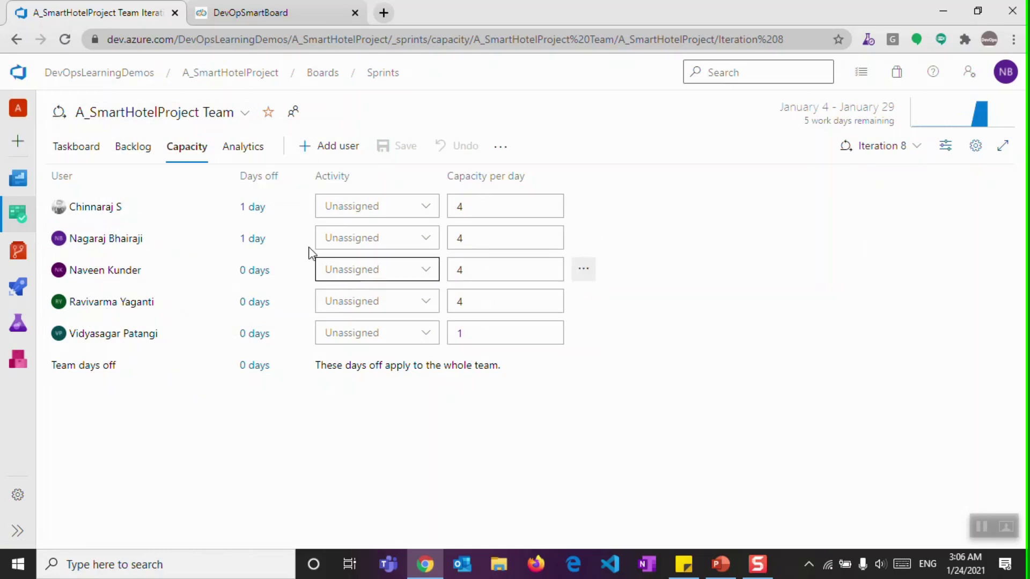
{"action": "left_click", "coordinate": [200, 117]}
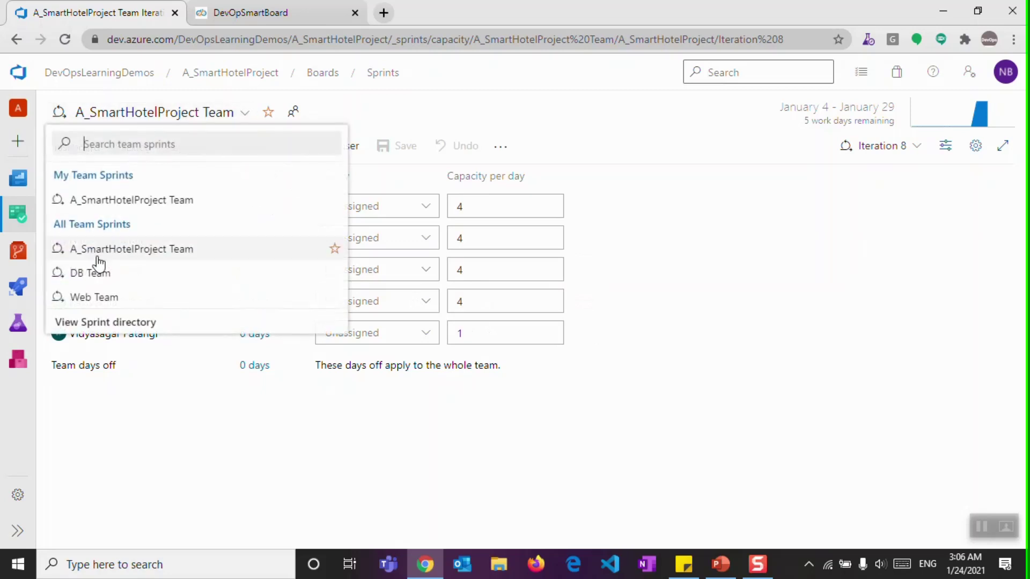
{"action": "left_click", "coordinate": [94, 274]}
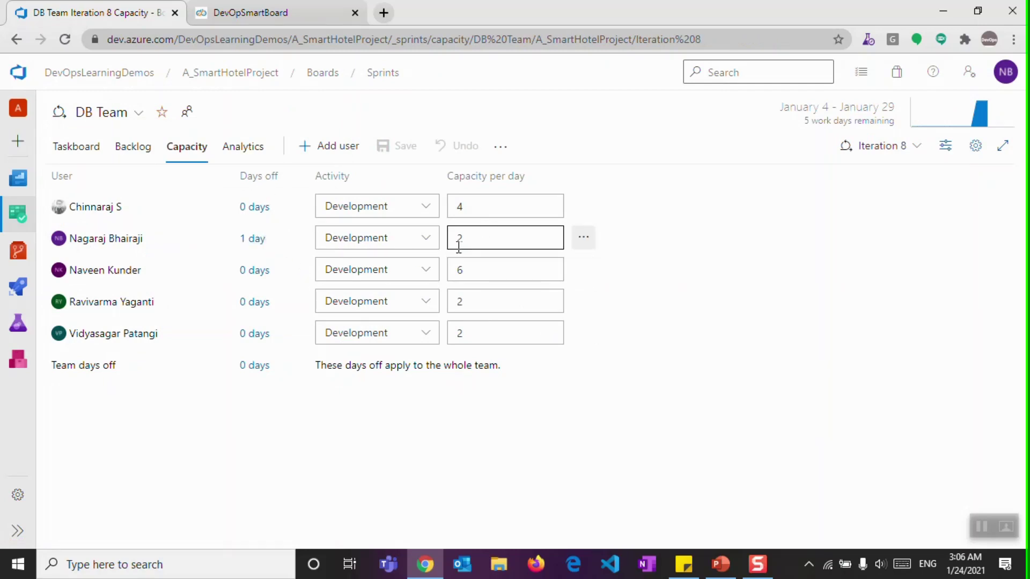
{"action": "left_click_drag", "start_coordinate": [99, 238], "coordinate": [160, 244]}
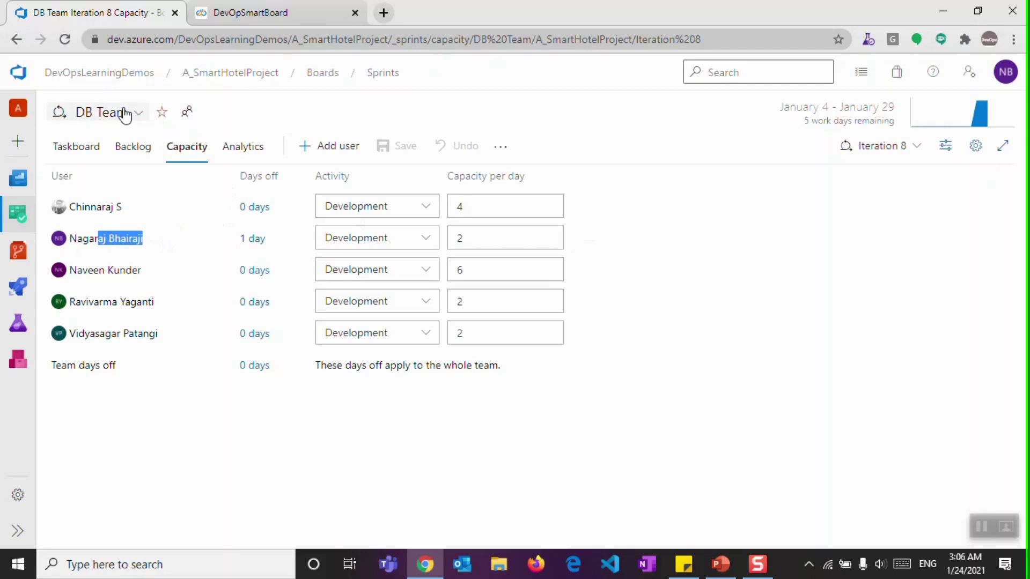
- Return to DevOpSmartBoard, expand the first team member's capacity breakdown by team, and collapse it after viewing
{"action": "left_click", "coordinate": [238, 13]}
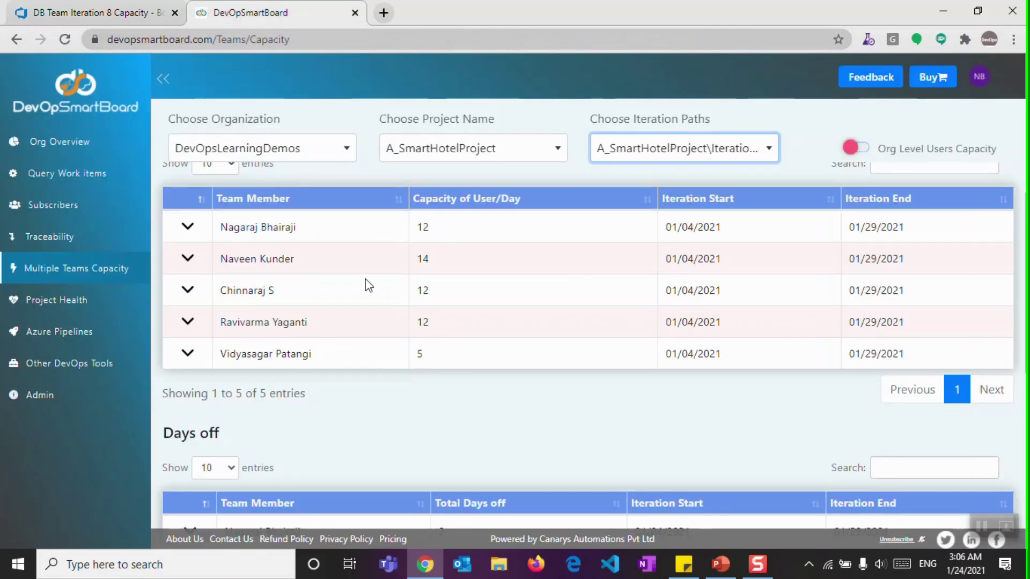
{"action": "left_click", "coordinate": [188, 228]}
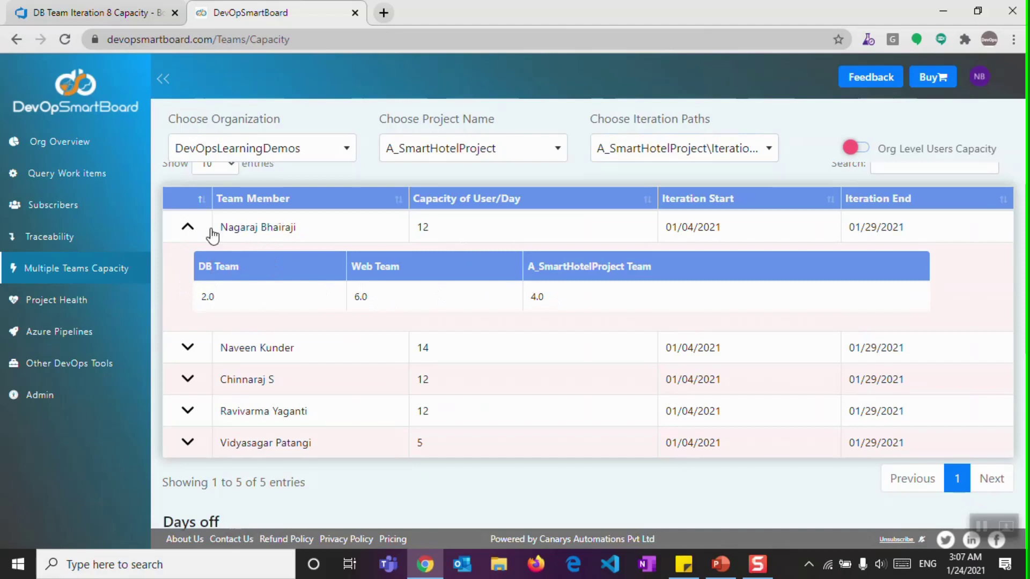
{"action": "left_click", "coordinate": [188, 228]}
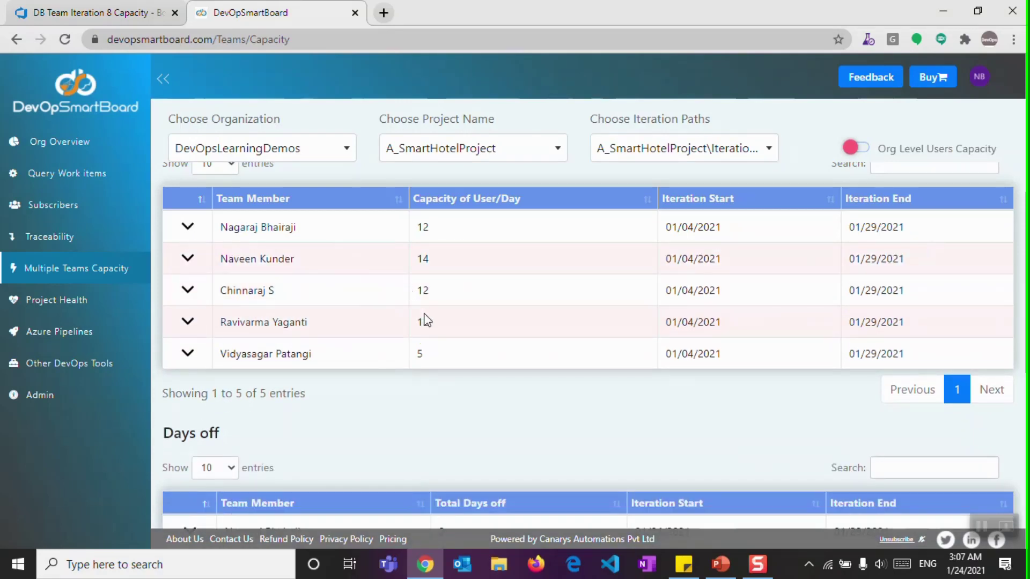
- Expand the first team member's entry in the Days off table and examine the leave dates for each team
{"action": "scroll", "coordinate": [368, 289], "scroll_direction": "down", "scroll_amount": 4}
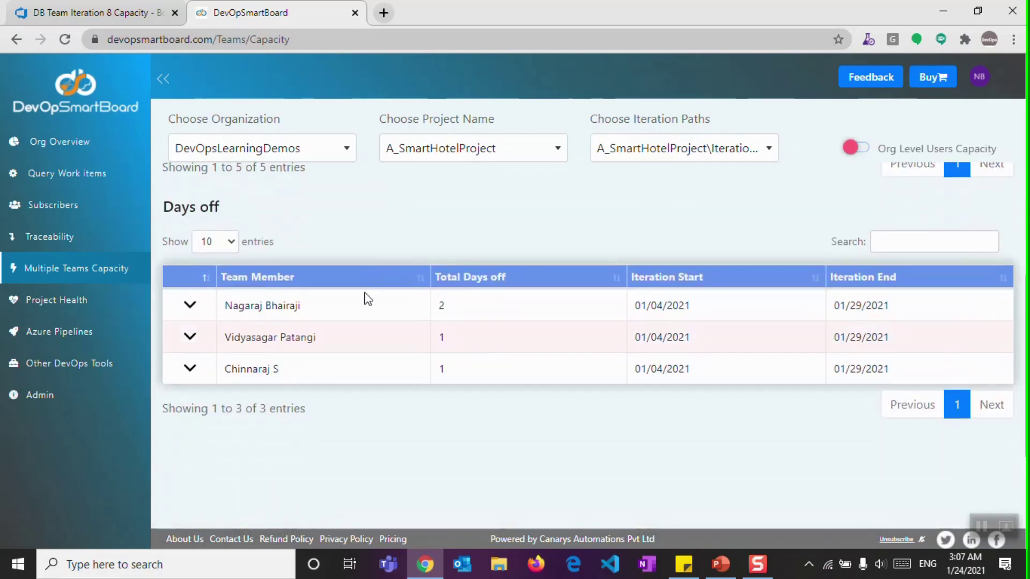
{"action": "left_click", "coordinate": [187, 306]}
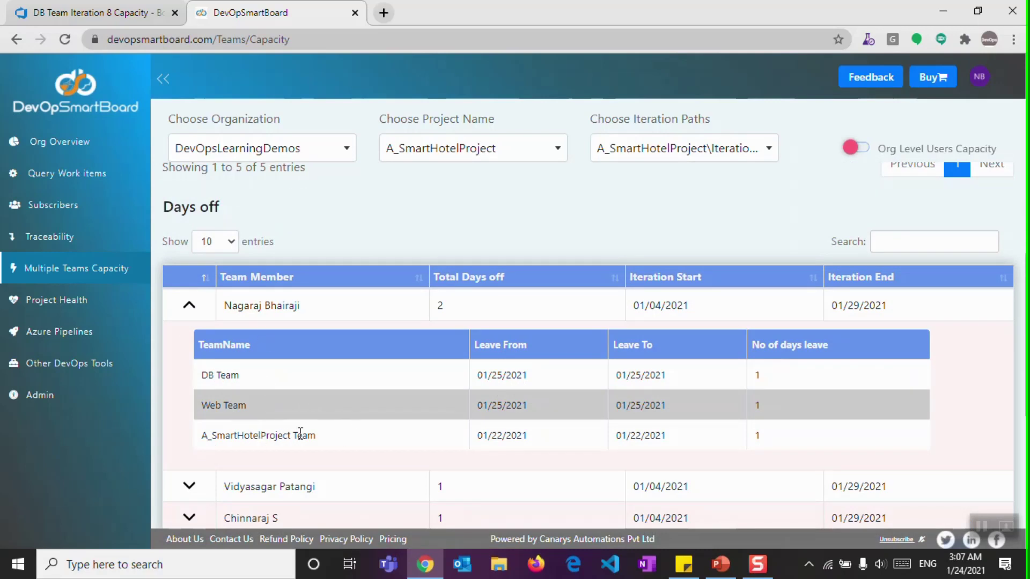
{"action": "left_click_drag", "start_coordinate": [261, 435], "coordinate": [309, 436]}
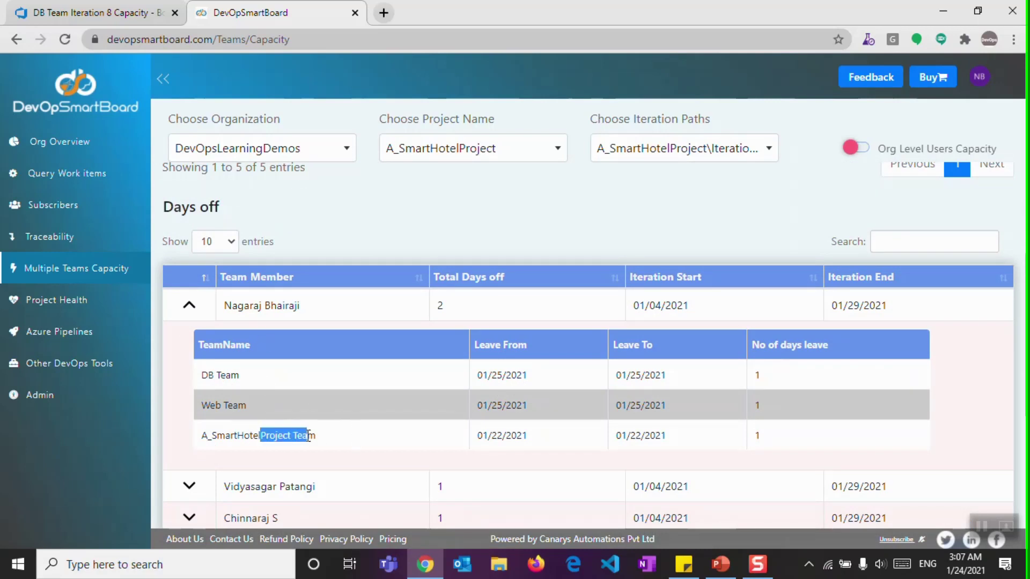
{"action": "double_click", "coordinate": [502, 433]}
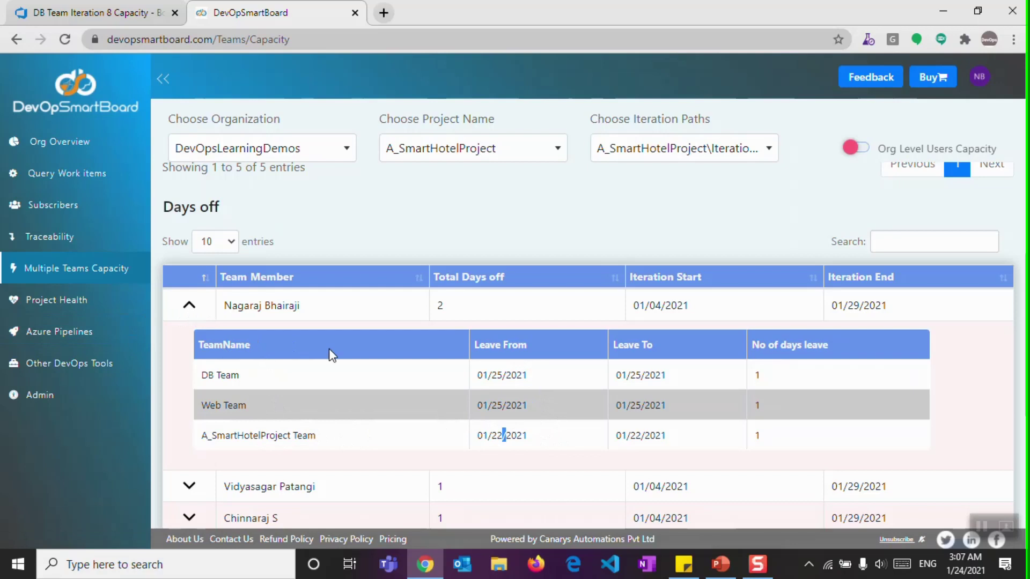
- Collapse the first team member's entry in the Days off table and return to the Team Capacity table
{"action": "left_click", "coordinate": [188, 308]}
{"action": "scroll", "coordinate": [325, 346], "scroll_direction": "up", "scroll_amount": 3}
{"action": "scroll", "coordinate": [326, 346], "scroll_direction": "up", "scroll_amount": 5}
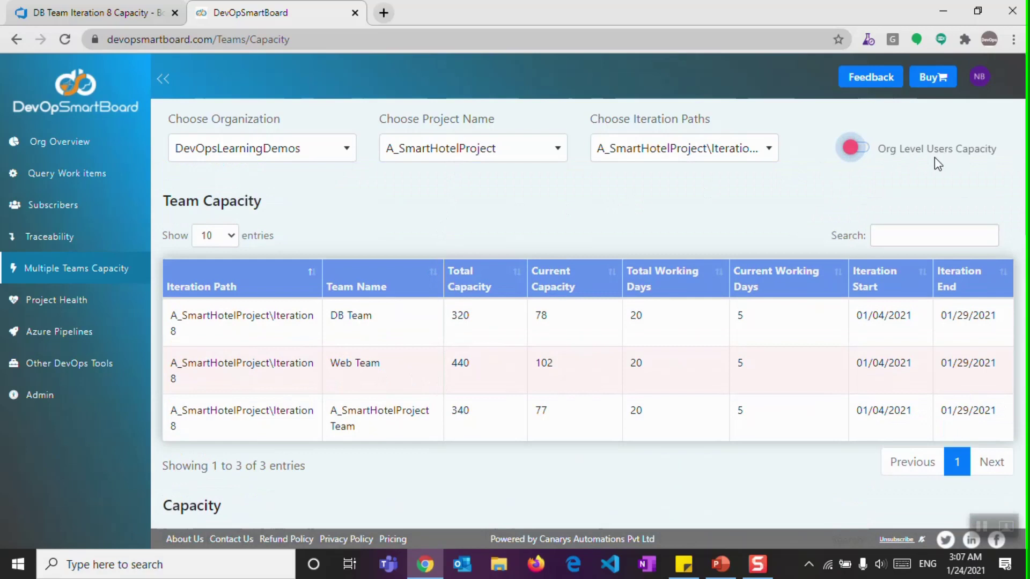
- Display the Project Health report for A_SmartHotelProject
{"action": "left_click", "coordinate": [54, 303]}
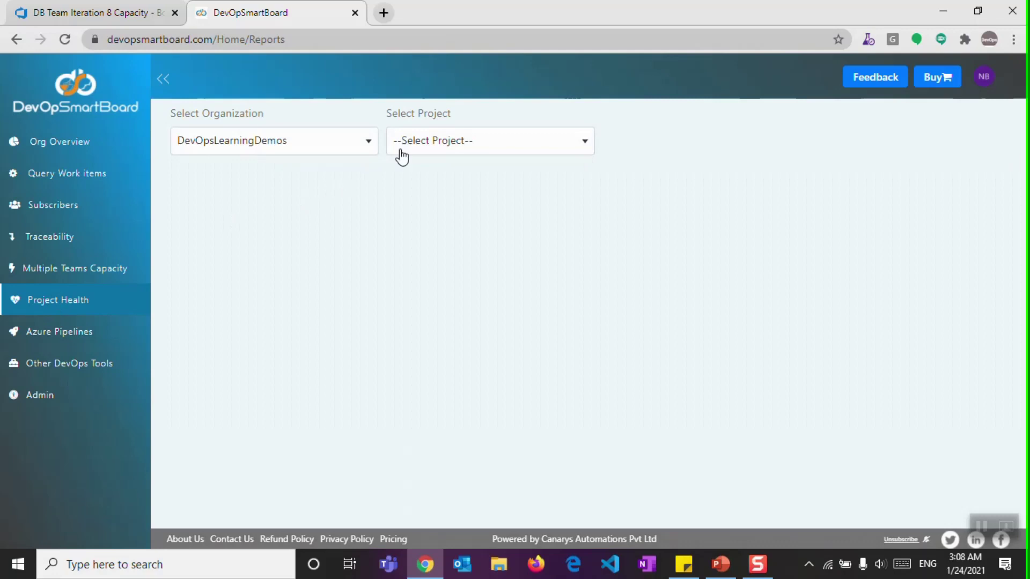
{"action": "left_click", "coordinate": [418, 146]}
{"action": "left_click", "coordinate": [439, 224]}
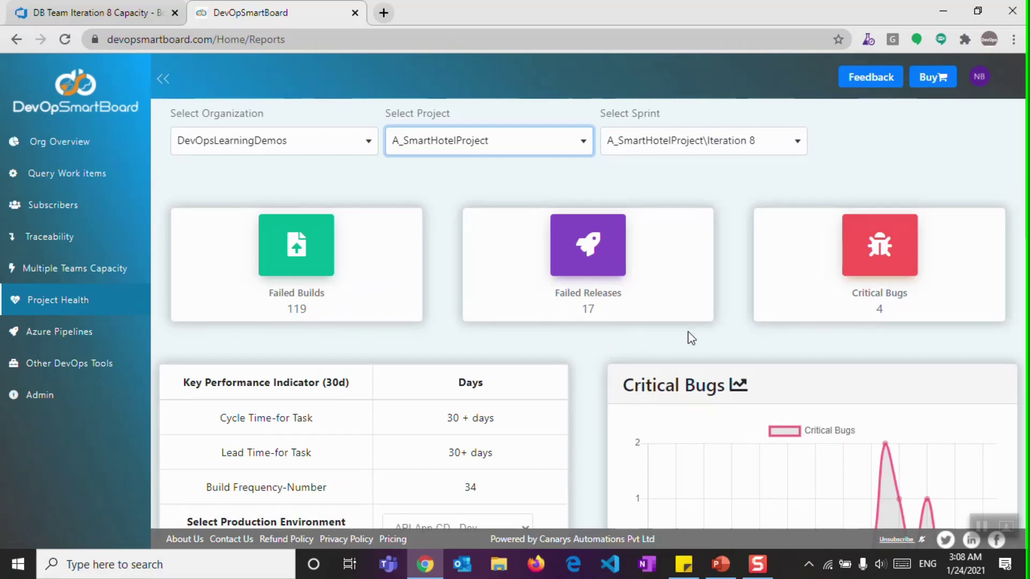
- Review the key performance indicators and the Critical Bugs, Failed Builds, Failed Releases and Deployment Frequency charts
{"action": "scroll", "coordinate": [603, 356], "scroll_direction": "down", "scroll_amount": 3}
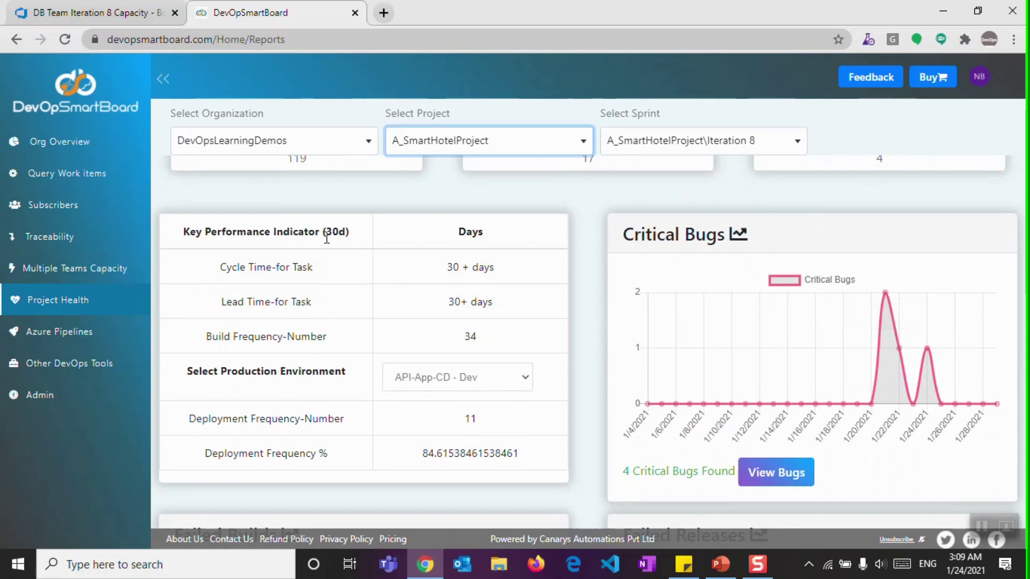
{"action": "scroll", "coordinate": [422, 271], "scroll_direction": "down", "scroll_amount": 1}
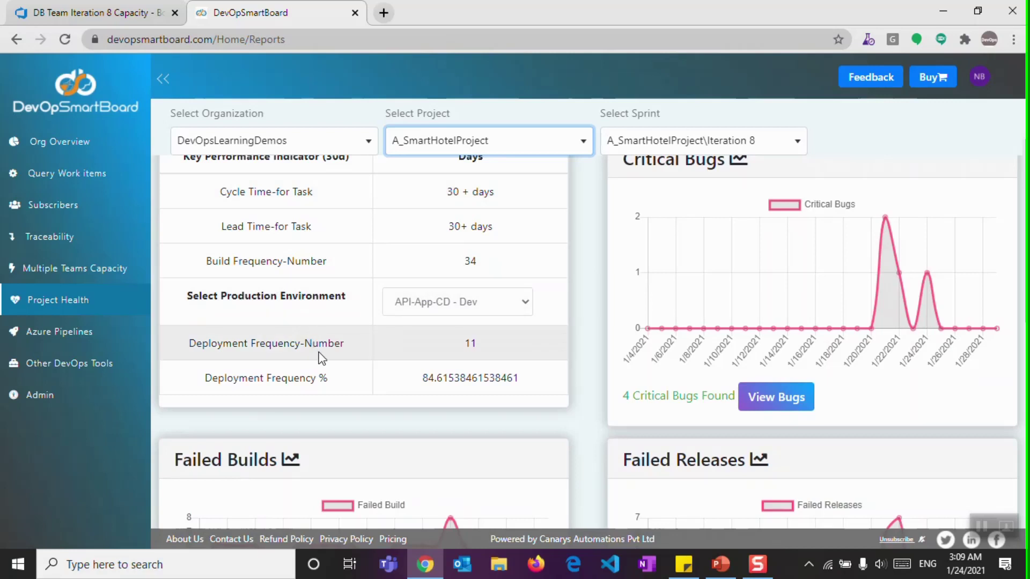
{"action": "scroll", "coordinate": [627, 358], "scroll_direction": "down", "scroll_amount": 5}
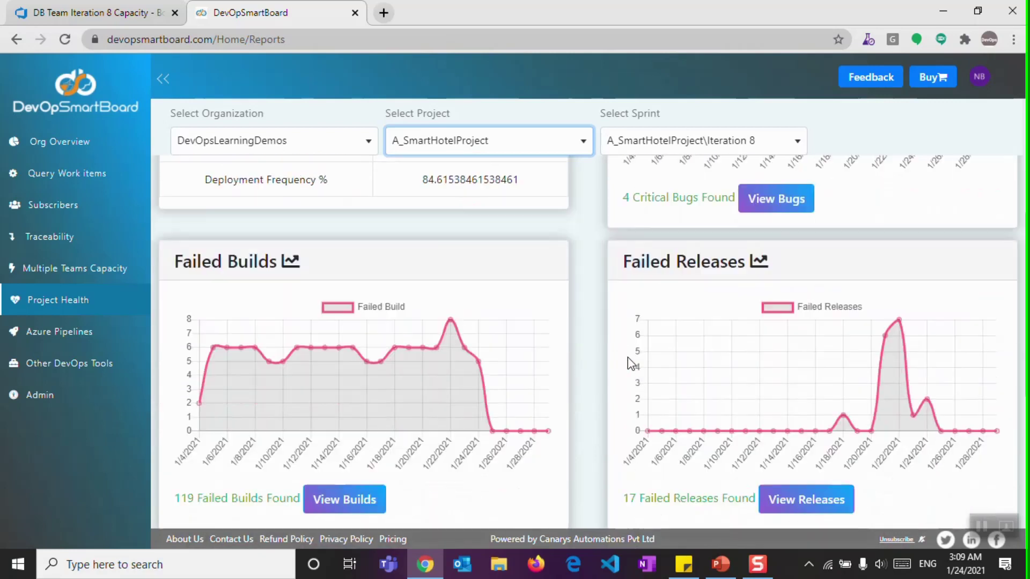
{"action": "scroll", "coordinate": [624, 357], "scroll_direction": "up", "scroll_amount": 1}
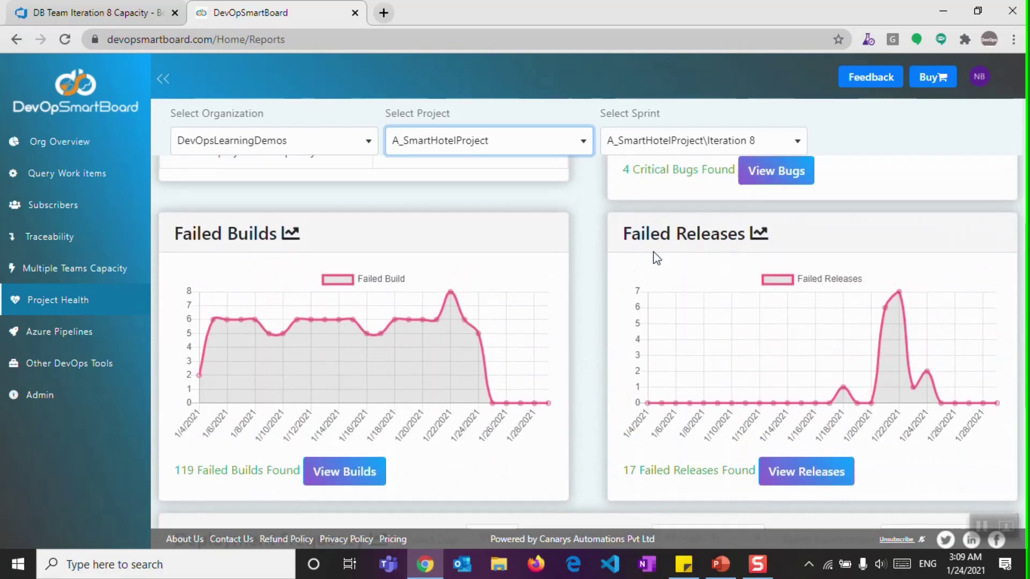
{"action": "scroll", "coordinate": [583, 311], "scroll_direction": "down", "scroll_amount": 5}
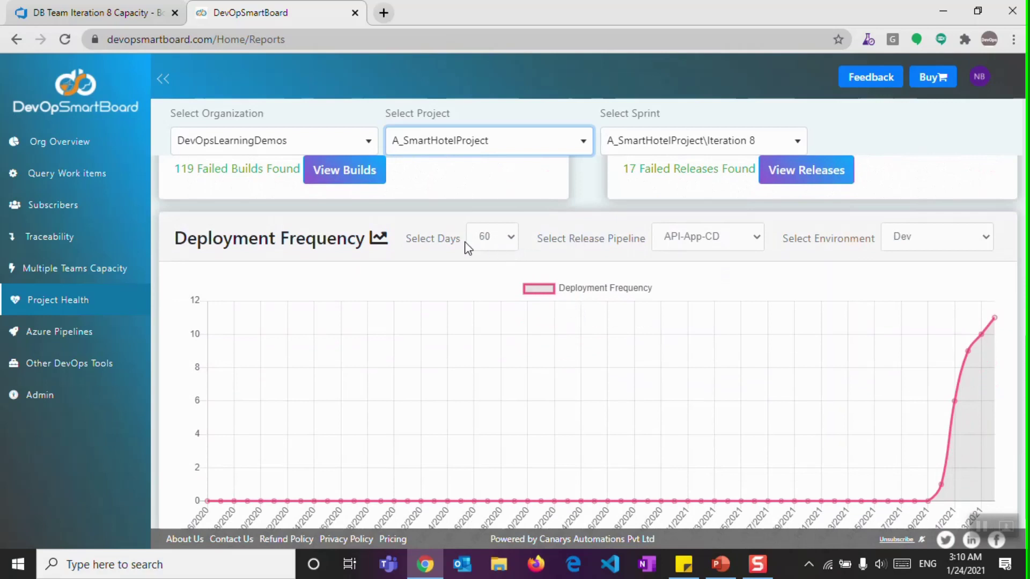
- Check the Deployment Frequency chart's days and release pipeline options, keep API-App-CD, and inspect the chart's latest data point
{"action": "left_click", "coordinate": [477, 250]}
{"action": "left_click", "coordinate": [481, 251]}
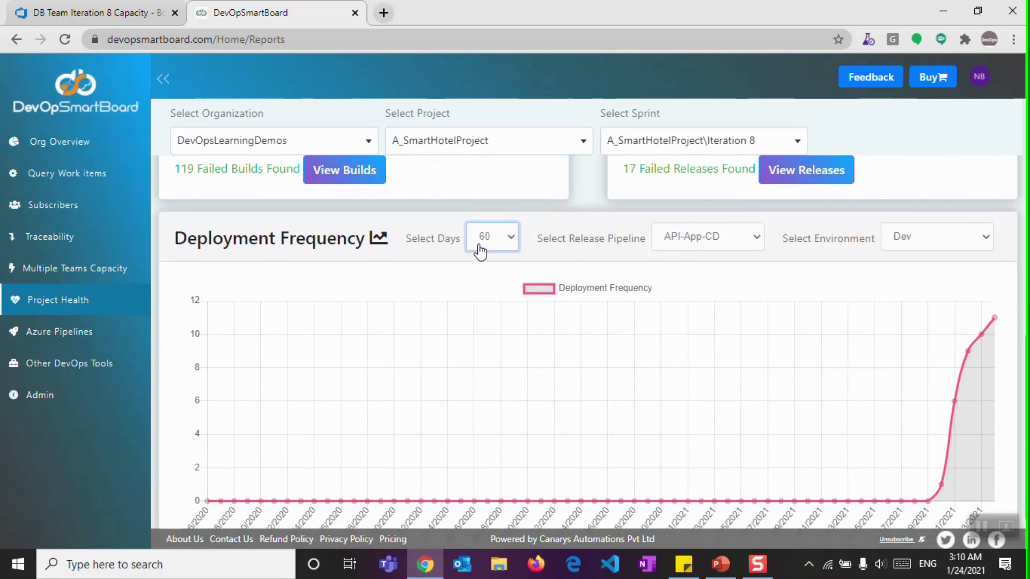
{"action": "left_click", "coordinate": [513, 244]}
{"action": "left_click", "coordinate": [512, 240]}
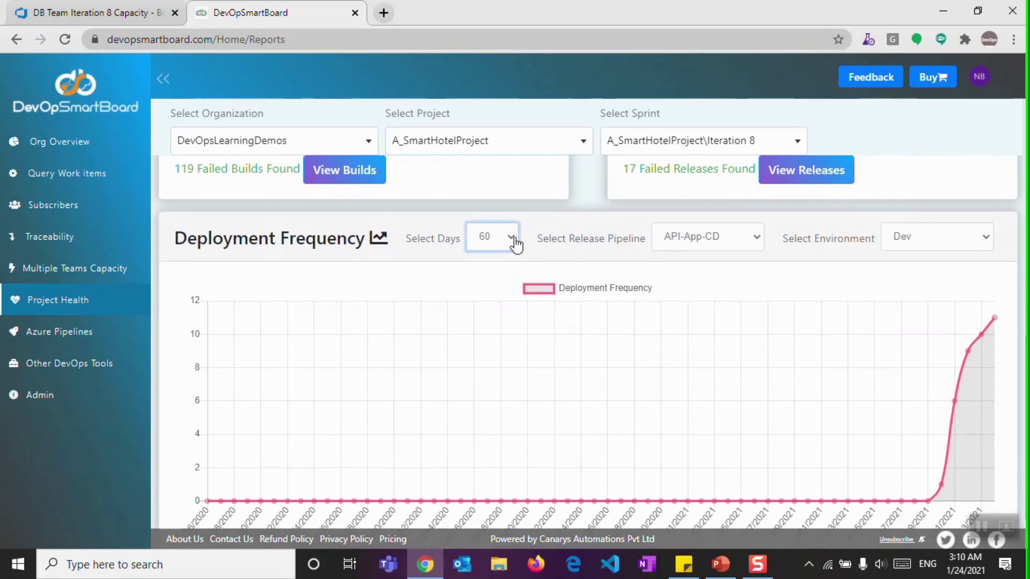
{"action": "left_click", "coordinate": [734, 242]}
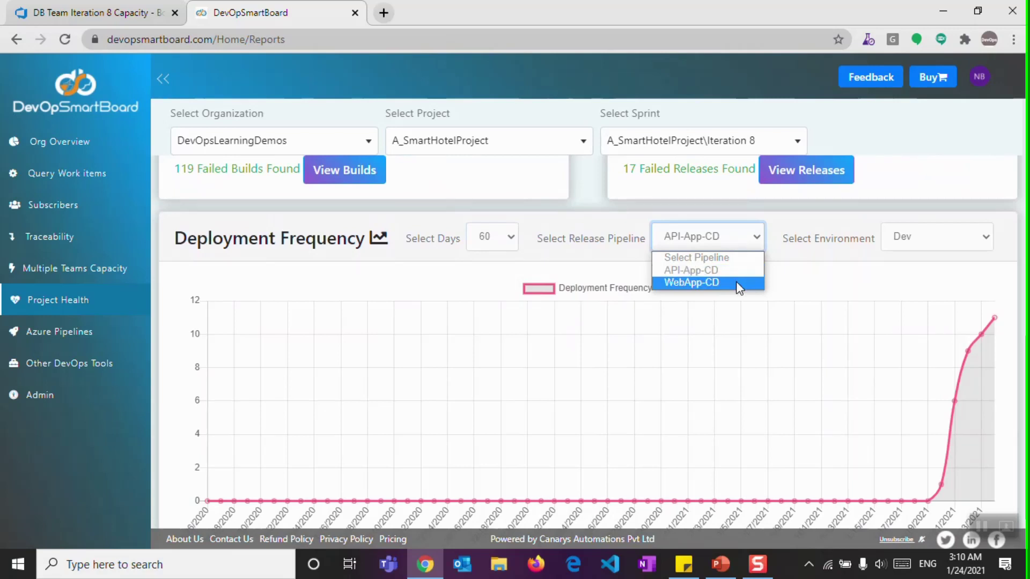
{"action": "left_click", "coordinate": [691, 270]}
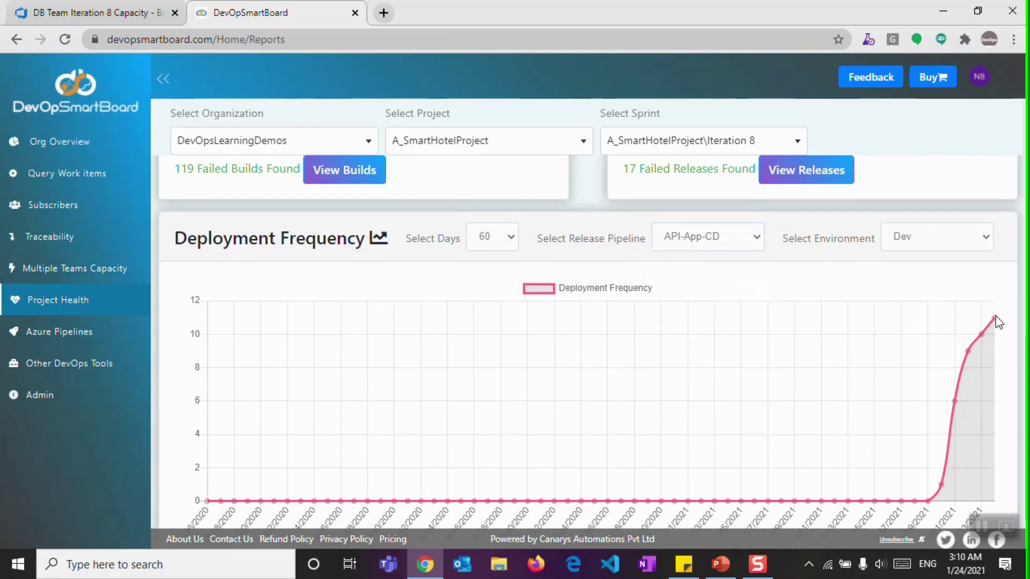
{"action": "mouse_move", "coordinate": [995, 319]}
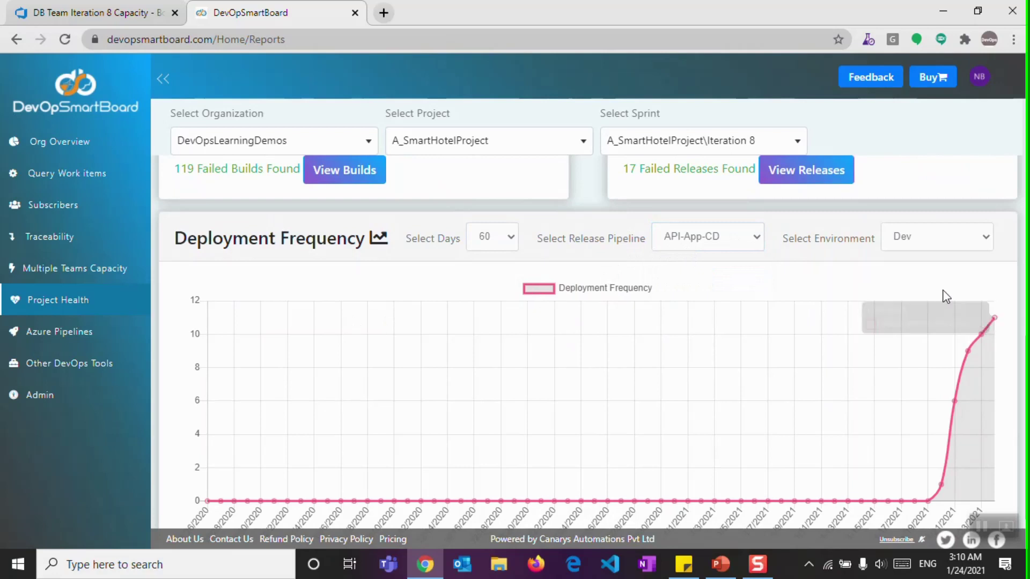
- Set the Deployment Frequency chart to the WebApp-CD pipeline and view its QA environment followed by Prod
{"action": "left_click", "coordinate": [757, 247]}
{"action": "left_click", "coordinate": [712, 294]}
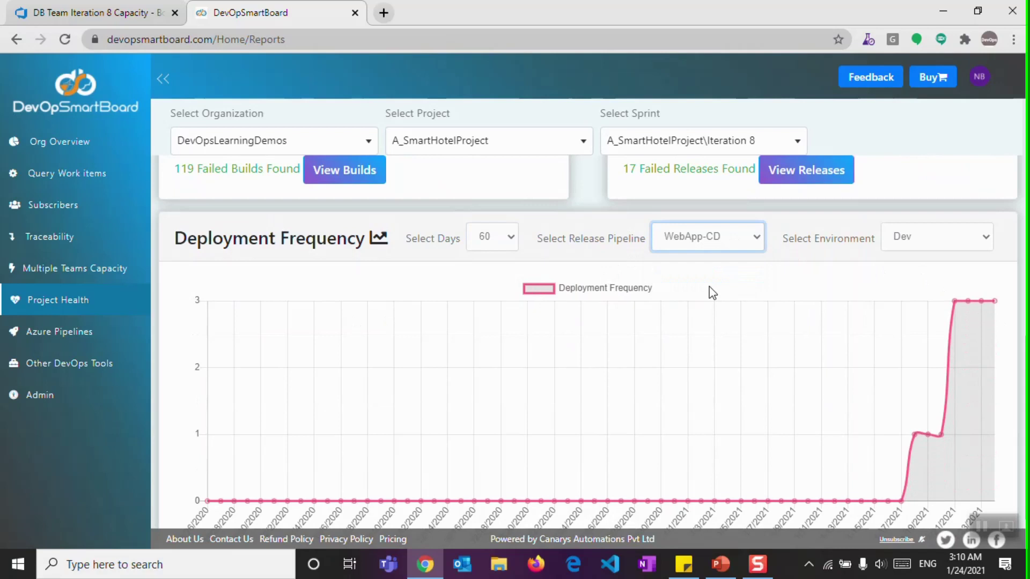
{"action": "left_click", "coordinate": [921, 238]}
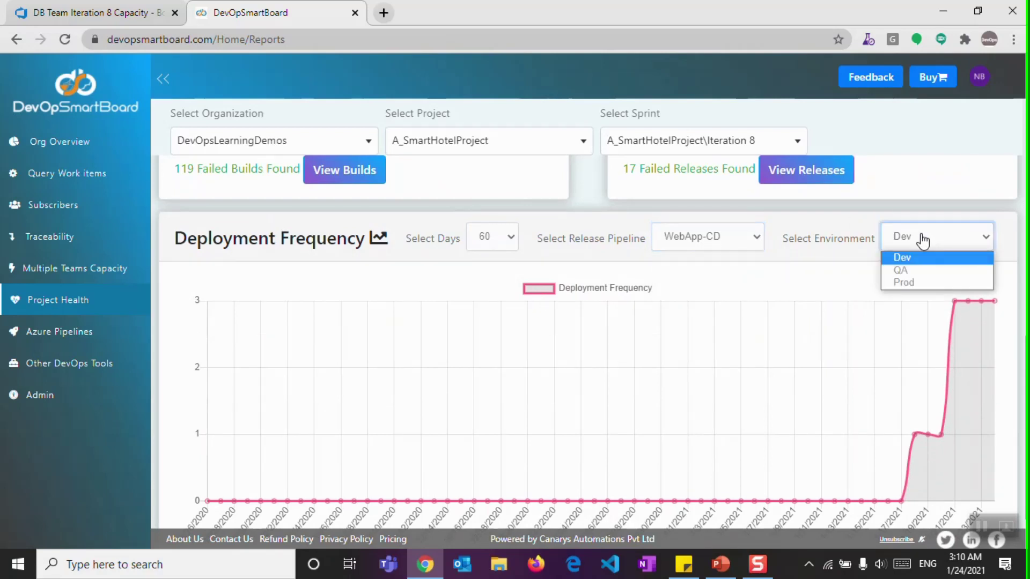
{"action": "left_click", "coordinate": [909, 269]}
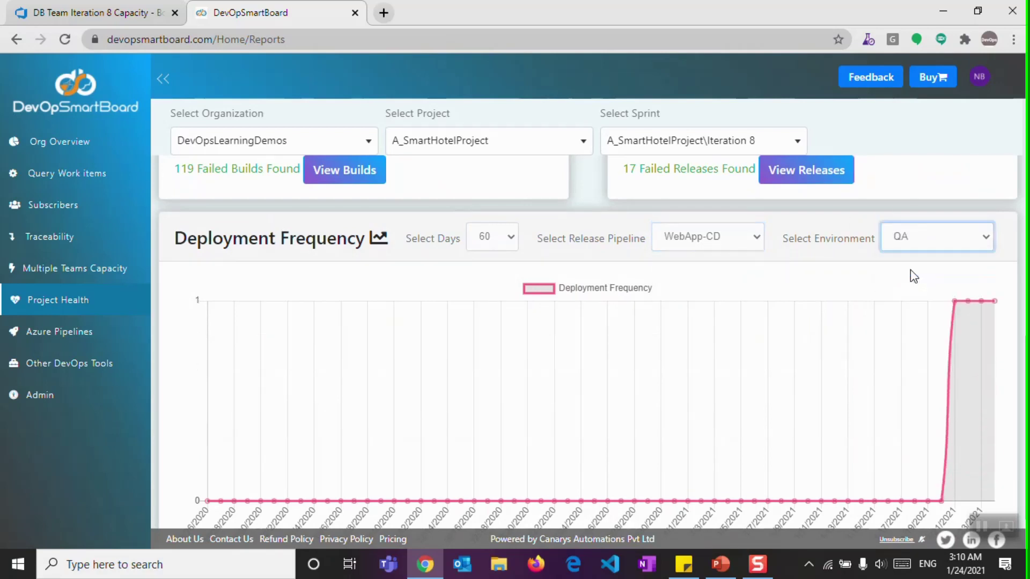
{"action": "left_click", "coordinate": [931, 239]}
{"action": "left_click", "coordinate": [925, 282]}
{"action": "mouse_move", "coordinate": [960, 303]}
- Generate the Azure Pipelines builds report for December 26, 2020 to January 24, 2021
{"action": "left_click", "coordinate": [59, 330]}
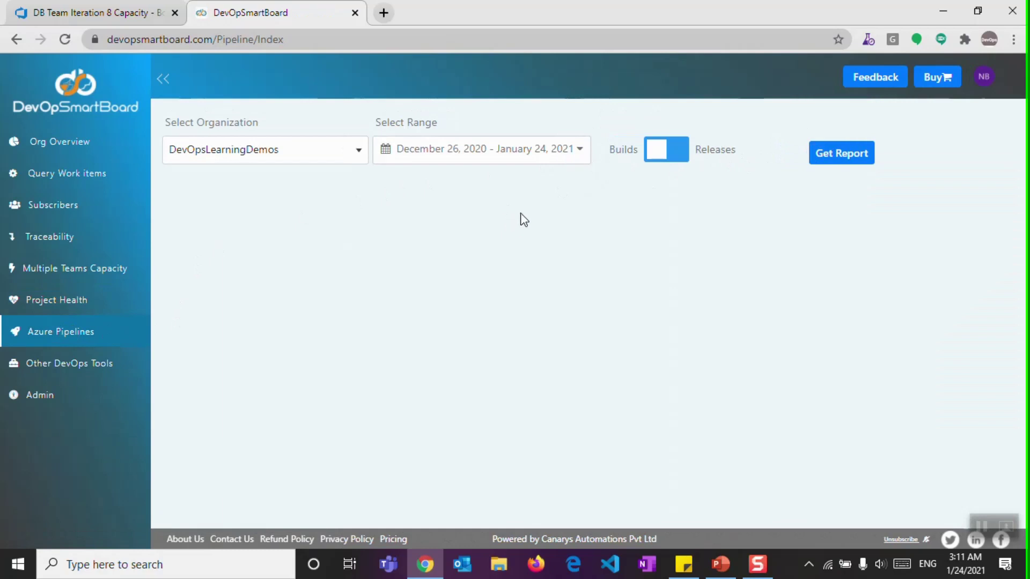
{"action": "left_click", "coordinate": [852, 157]}
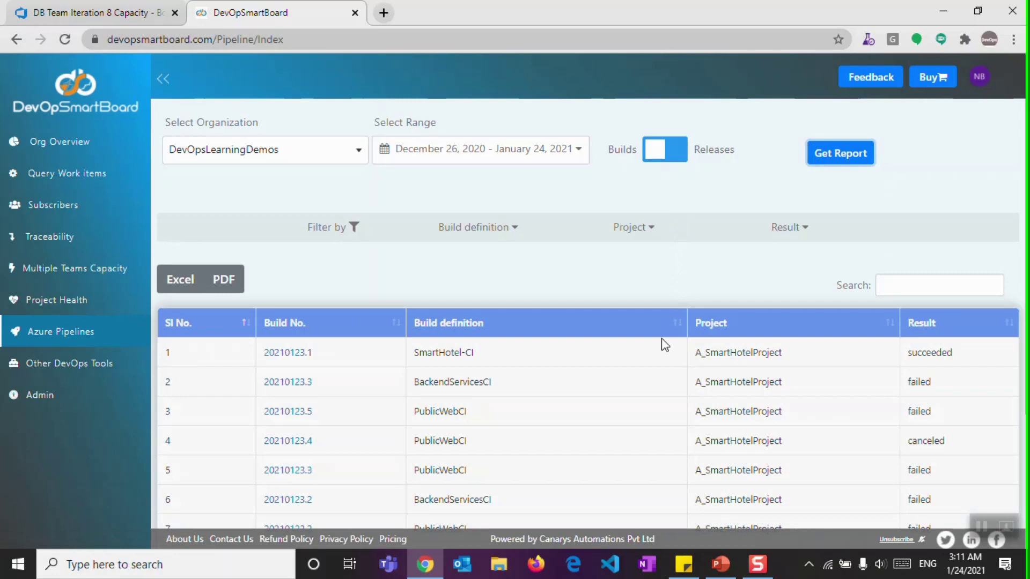
{"action": "scroll", "coordinate": [662, 339], "scroll_direction": "down", "scroll_amount": 3}
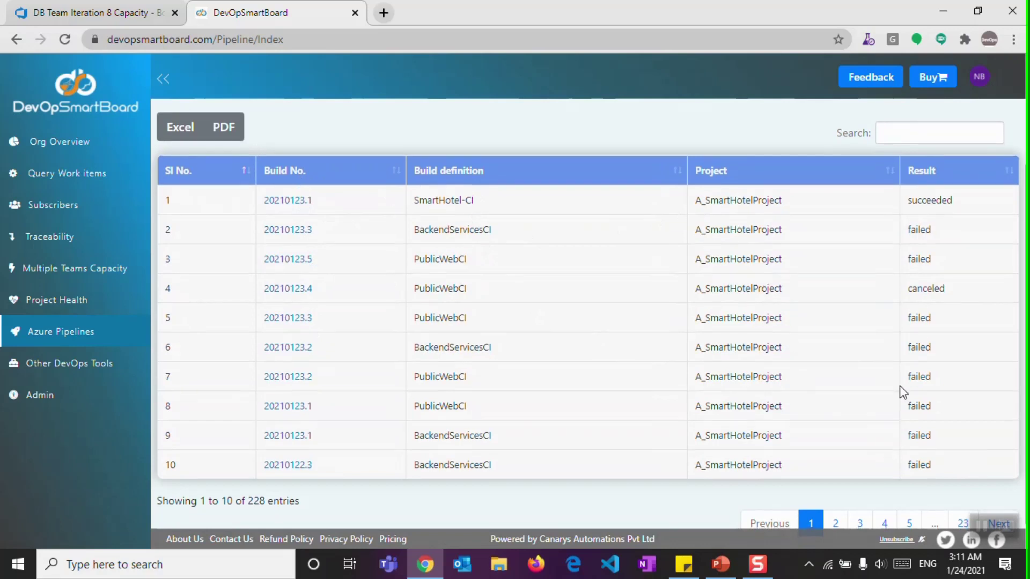
- Browse pages 2, 3 and 5 of the builds report
{"action": "scroll", "coordinate": [853, 456], "scroll_direction": "down", "scroll_amount": 1}
{"action": "left_click", "coordinate": [835, 493]}
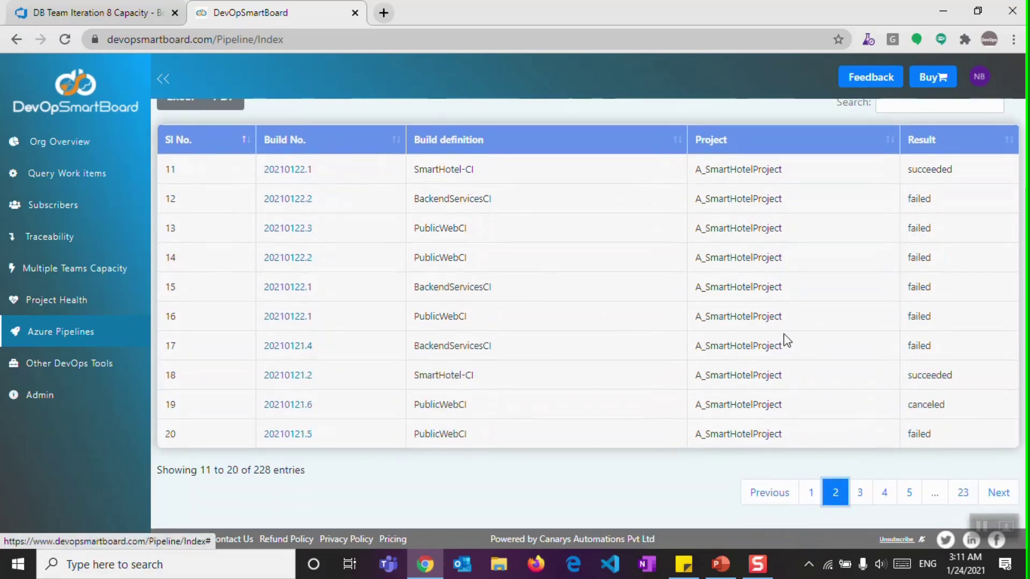
{"action": "left_click", "coordinate": [860, 495]}
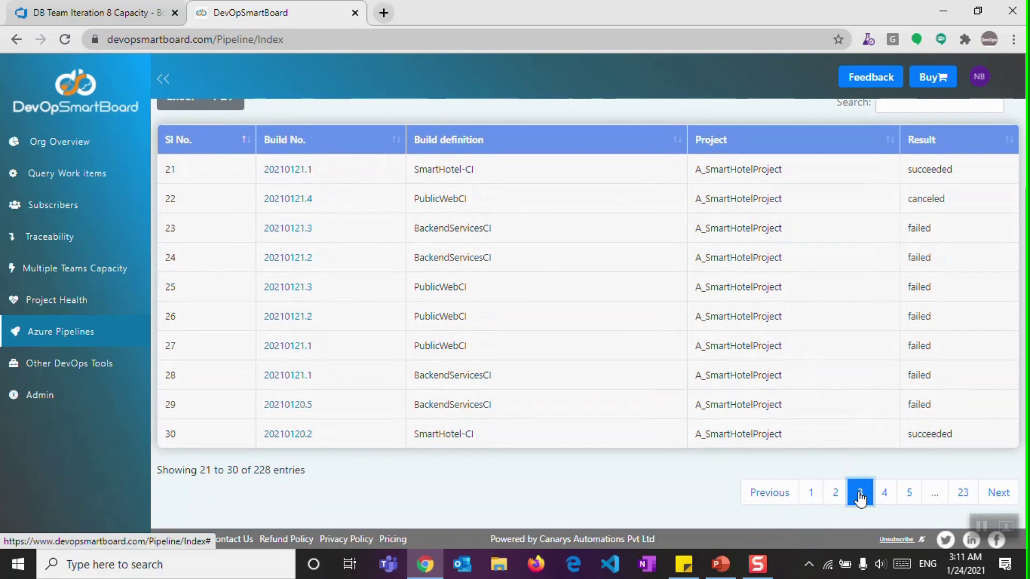
{"action": "left_click", "coordinate": [909, 497]}
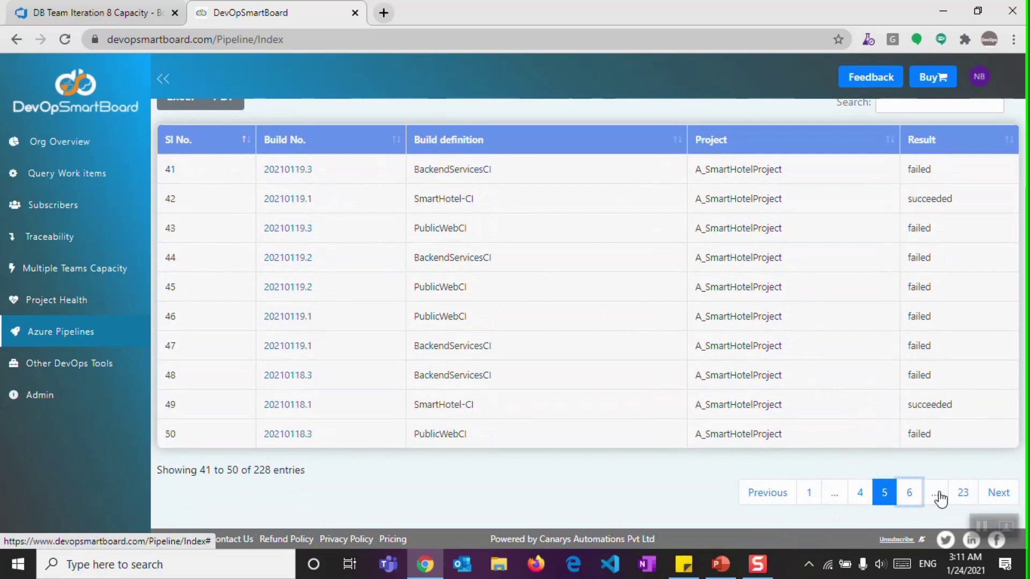
- Change the pipeline report from builds to releases and generate it
{"action": "scroll", "coordinate": [671, 193], "scroll_direction": "up", "scroll_amount": 3}
{"action": "left_click", "coordinate": [669, 158]}
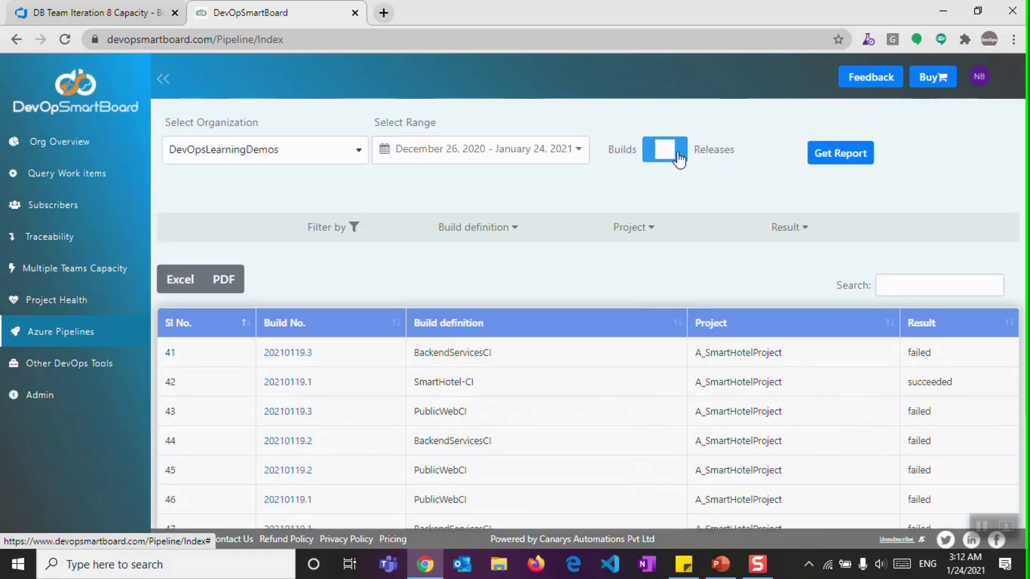
{"action": "left_click", "coordinate": [845, 154]}
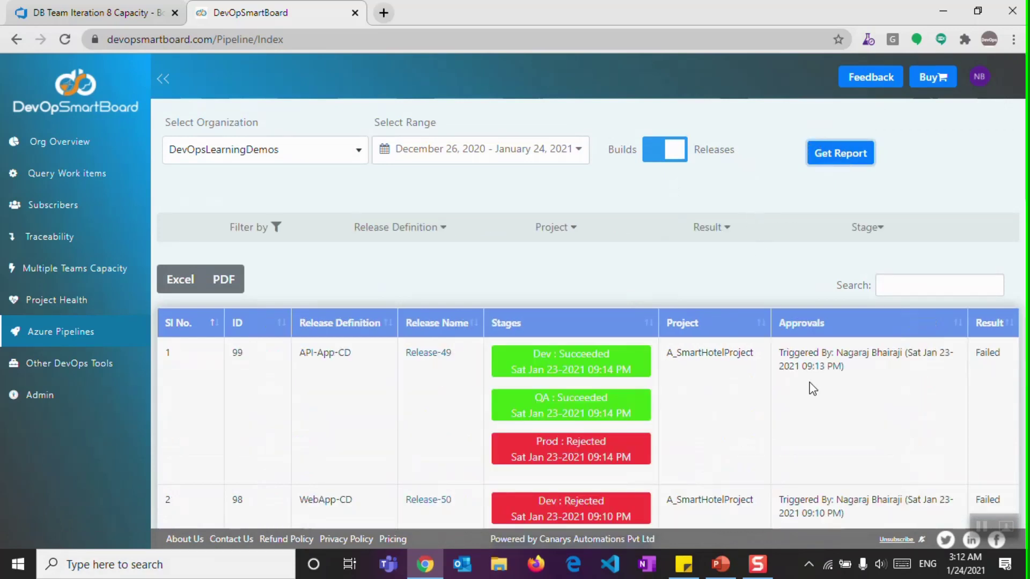
- Examine the stages, approvals and results listed in the releases report
{"action": "scroll", "coordinate": [816, 413], "scroll_direction": "down", "scroll_amount": 2}
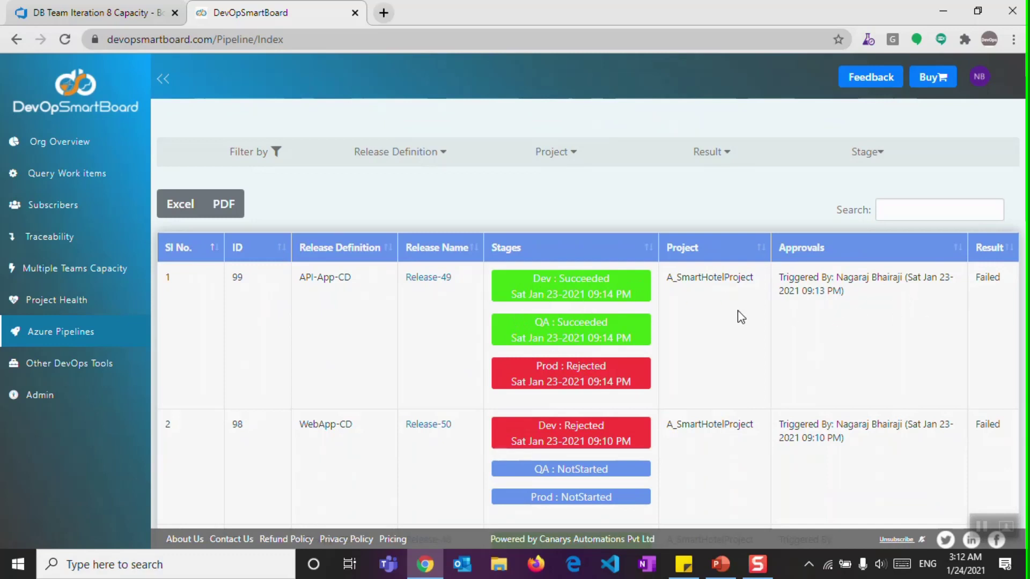
{"action": "scroll", "coordinate": [750, 314], "scroll_direction": "down", "scroll_amount": 2}
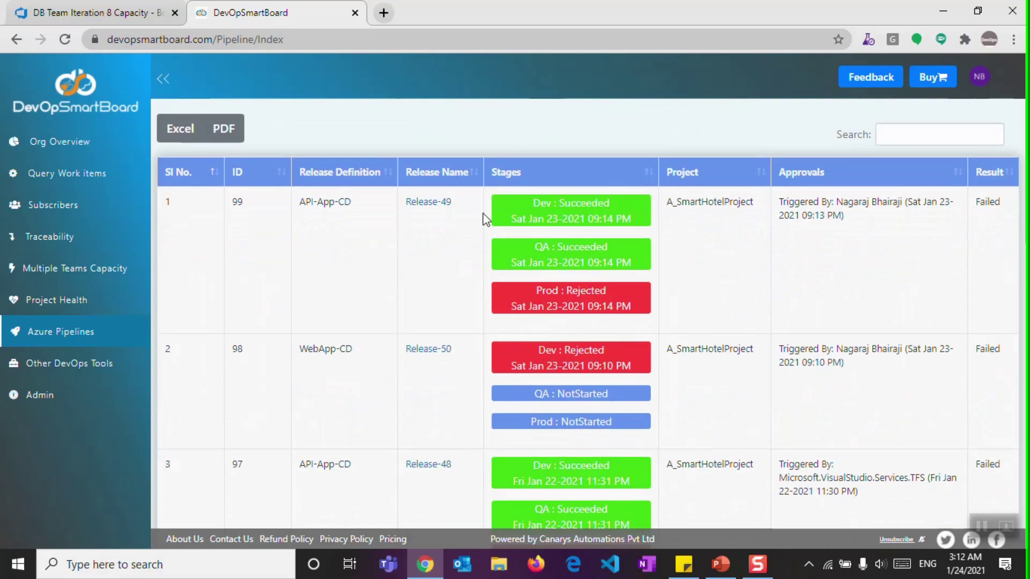
{"action": "scroll", "coordinate": [709, 302], "scroll_direction": "down", "scroll_amount": 1}
{"action": "scroll", "coordinate": [709, 304], "scroll_direction": "down", "scroll_amount": 15}
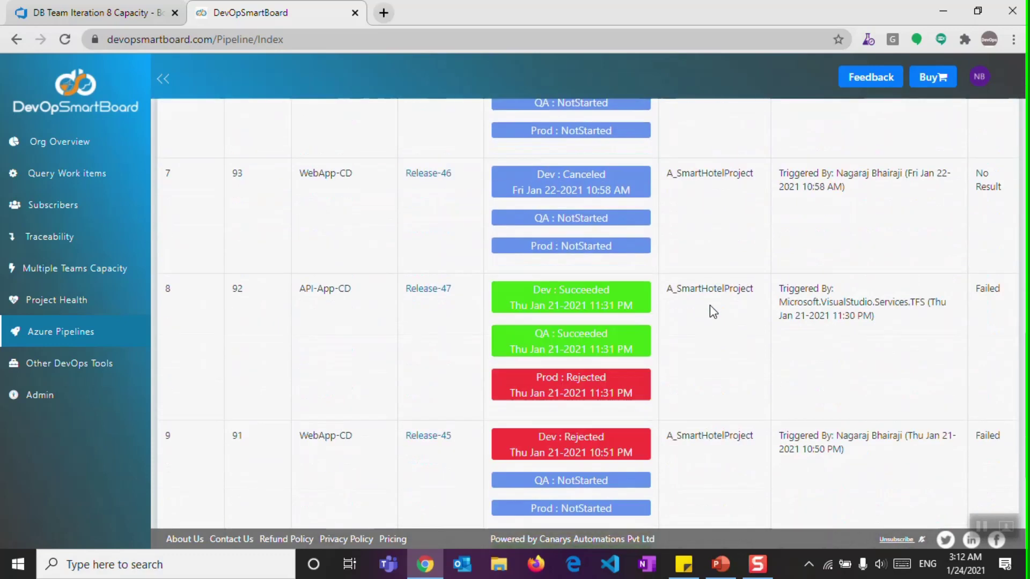
{"action": "scroll", "coordinate": [709, 304], "scroll_direction": "up", "scroll_amount": 18}
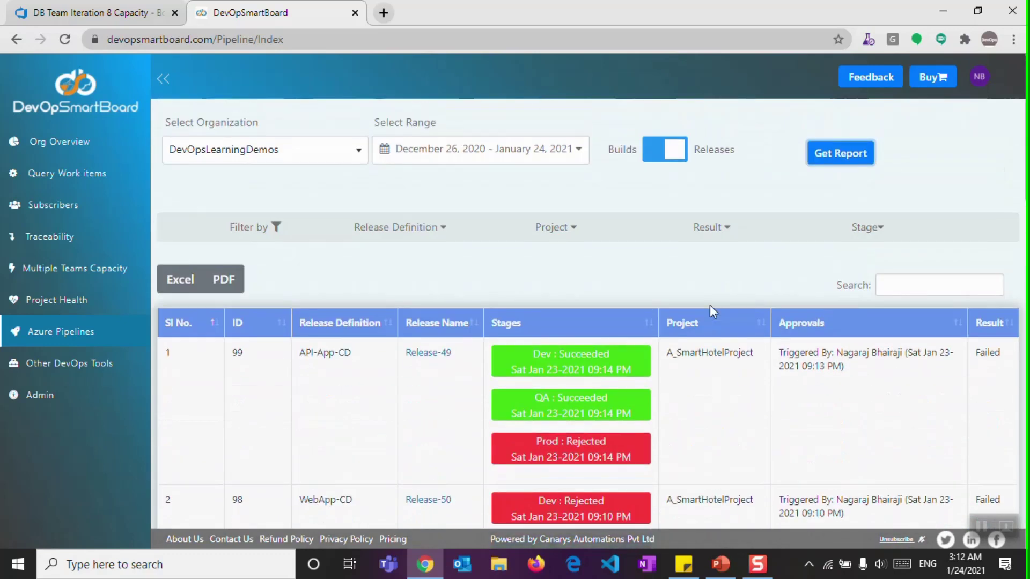
- Filter the releases report by PHP-Project and look through the filtered releases
{"action": "left_click", "coordinate": [558, 234]}
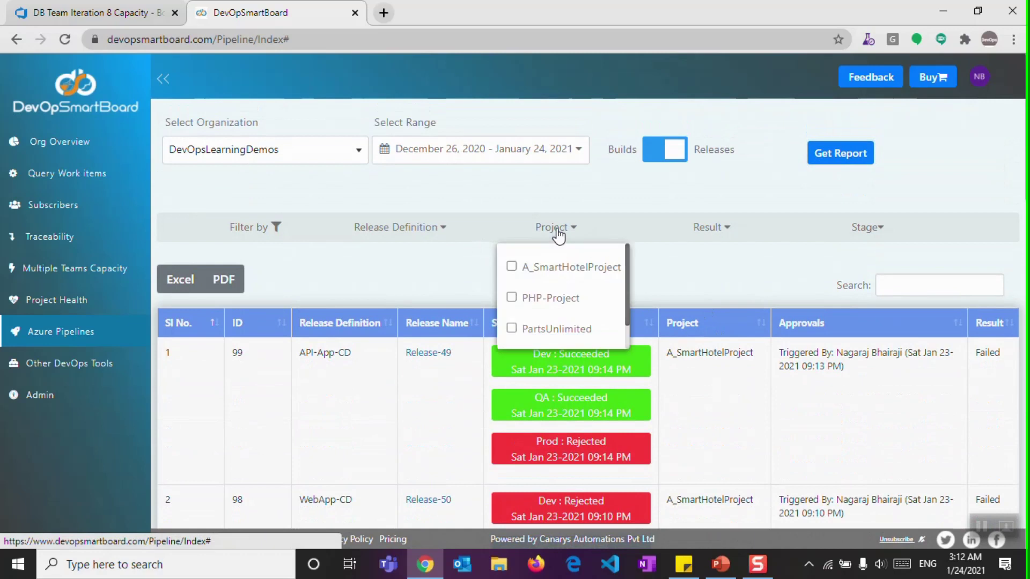
{"action": "left_click", "coordinate": [555, 304]}
{"action": "left_click", "coordinate": [766, 361]}
{"action": "scroll", "coordinate": [783, 396], "scroll_direction": "down", "scroll_amount": 4}
{"action": "scroll", "coordinate": [787, 395], "scroll_direction": "up", "scroll_amount": 4}
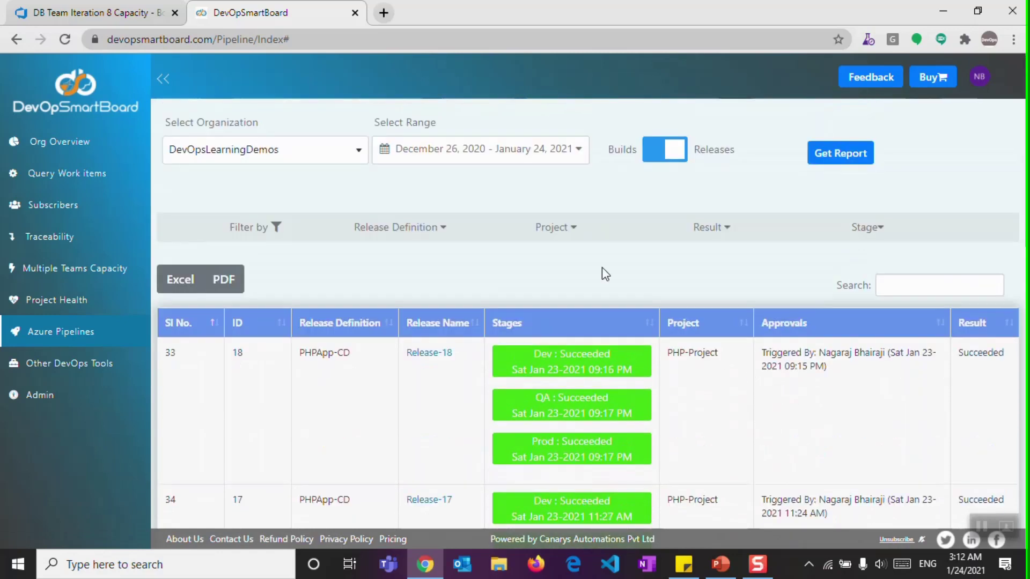
- Remove PHP-Project from the project filter and filter the releases by A_SmartHotelProject instead
{"action": "left_click", "coordinate": [566, 231]}
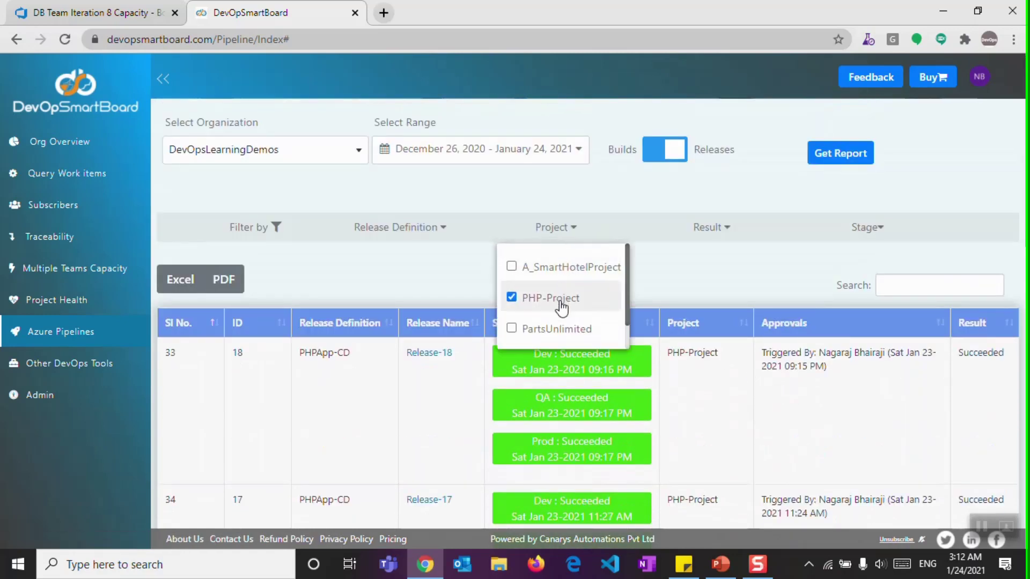
{"action": "left_click", "coordinate": [561, 302]}
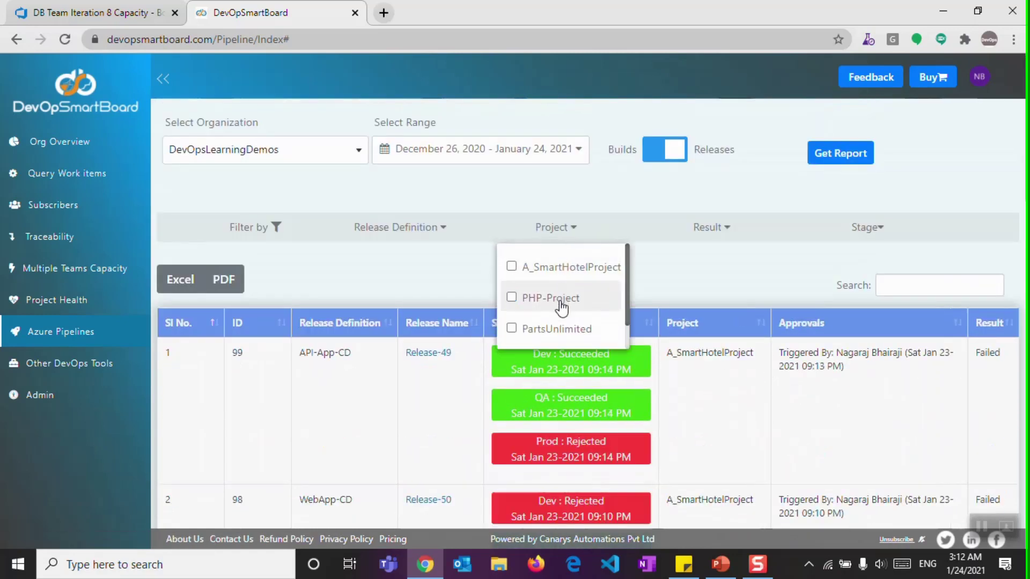
{"action": "left_click", "coordinate": [554, 272]}
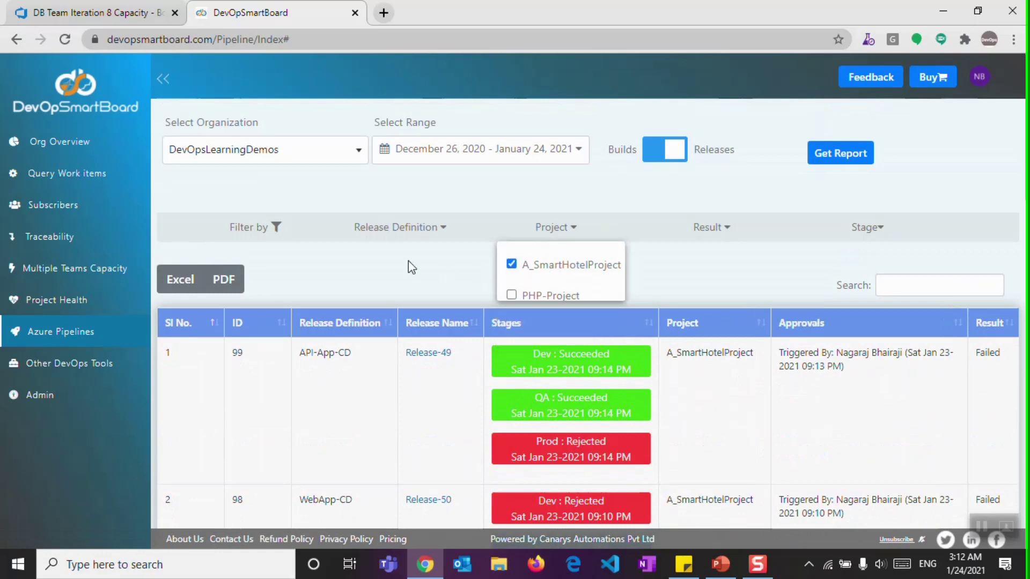
- Filter the releases report by the WebApp-CD release definition and look through the filtered releases
{"action": "left_click", "coordinate": [405, 238]}
{"action": "left_click", "coordinate": [404, 236]}
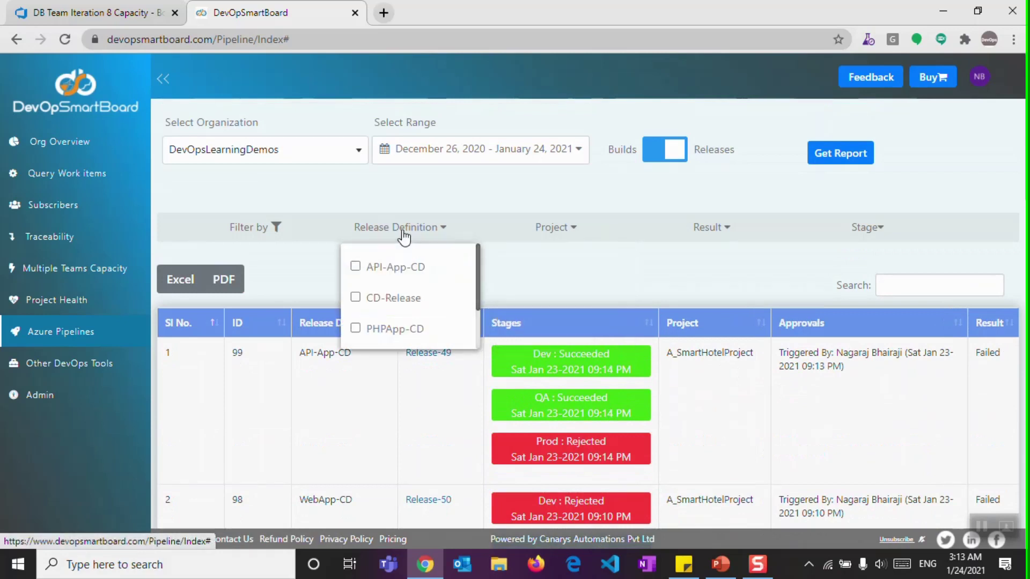
{"action": "scroll", "coordinate": [403, 290], "scroll_direction": "down", "scroll_amount": 2}
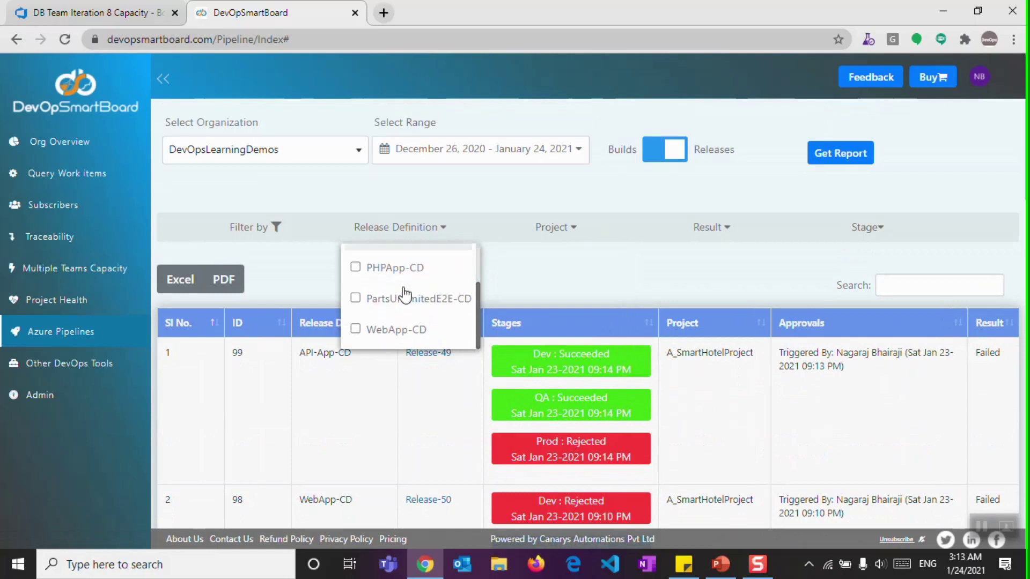
{"action": "left_click", "coordinate": [409, 331]}
{"action": "left_click", "coordinate": [734, 434]}
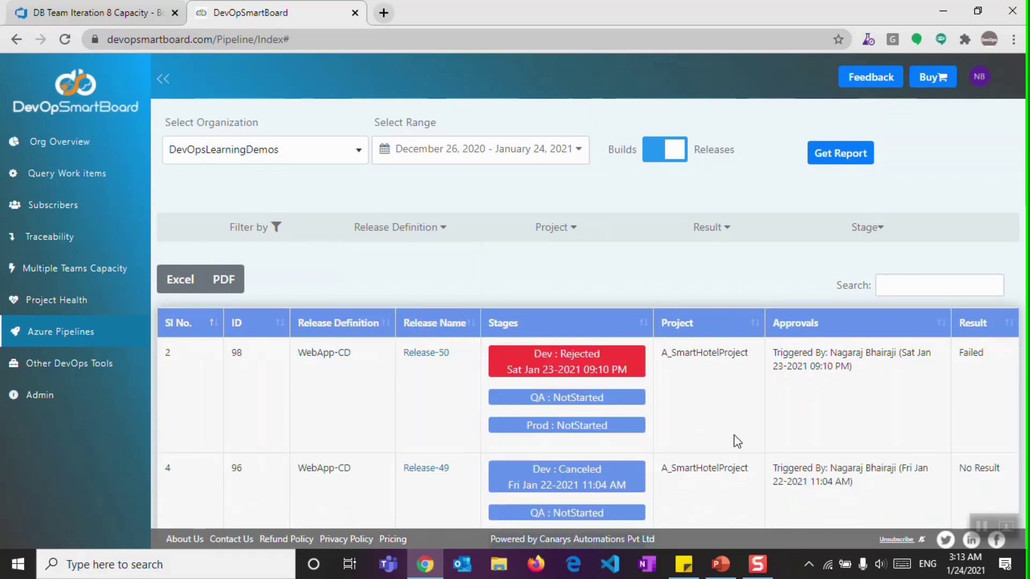
{"action": "scroll", "coordinate": [734, 434], "scroll_direction": "down", "scroll_amount": 4}
{"action": "scroll", "coordinate": [734, 435], "scroll_direction": "up", "scroll_amount": 4}
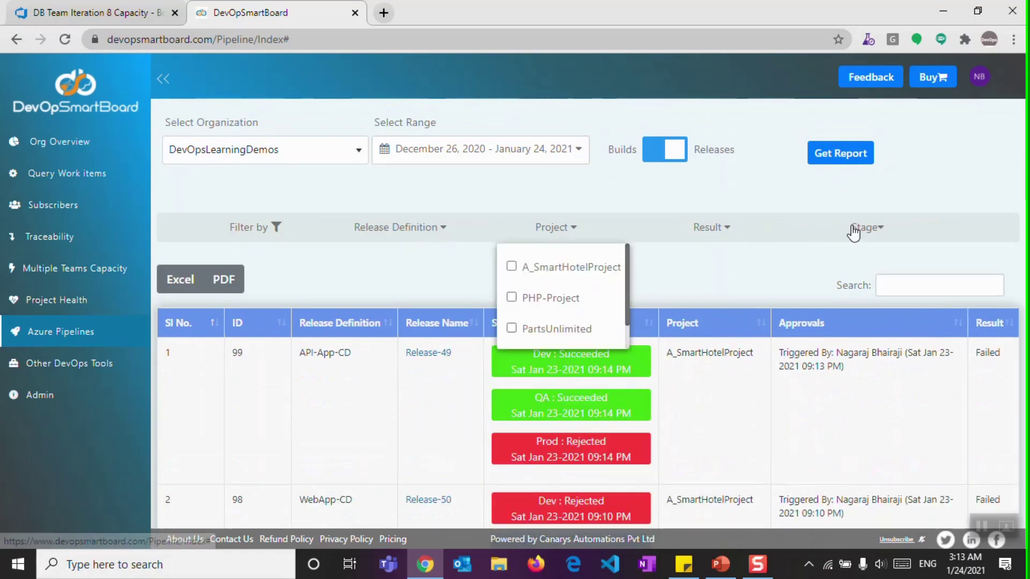
- Review the stage and result filter options available in the releases report
{"action": "left_click", "coordinate": [785, 245]}
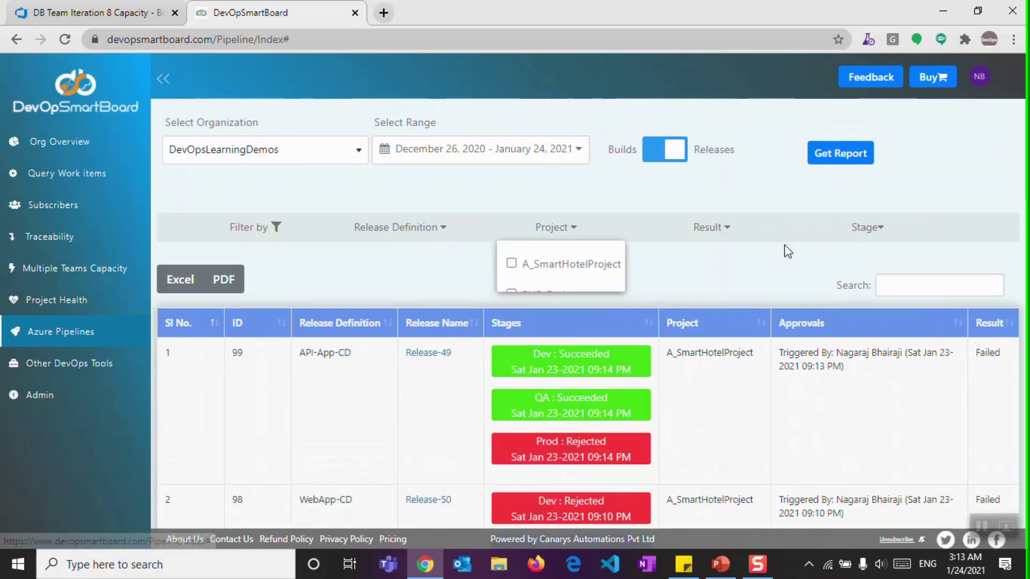
{"action": "left_click", "coordinate": [859, 233]}
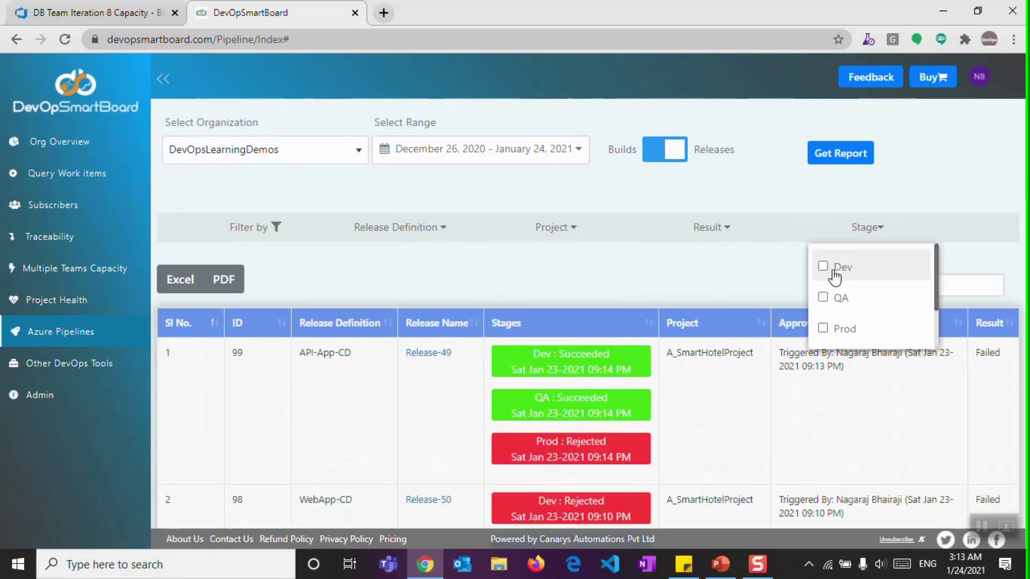
{"action": "left_click", "coordinate": [717, 231]}
{"action": "left_click", "coordinate": [805, 279]}
{"action": "scroll", "coordinate": [812, 338], "scroll_direction": "down", "scroll_amount": 2}
{"action": "scroll", "coordinate": [811, 338], "scroll_direction": "up", "scroll_amount": 2}
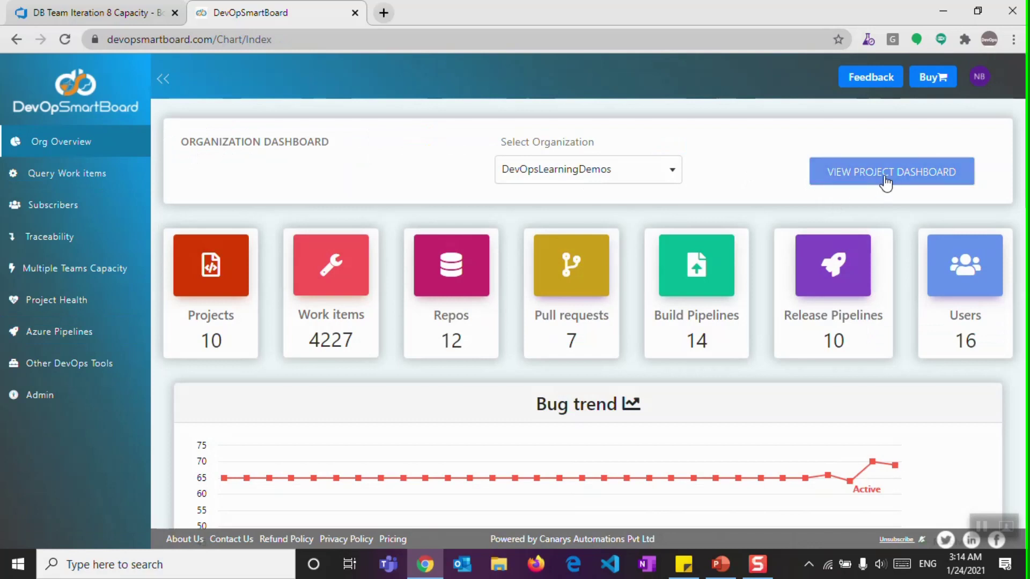
- Look over the organization dashboard's bug charts and switch to the project dashboard
{"action": "scroll", "coordinate": [429, 292], "scroll_direction": "down", "scroll_amount": 5}
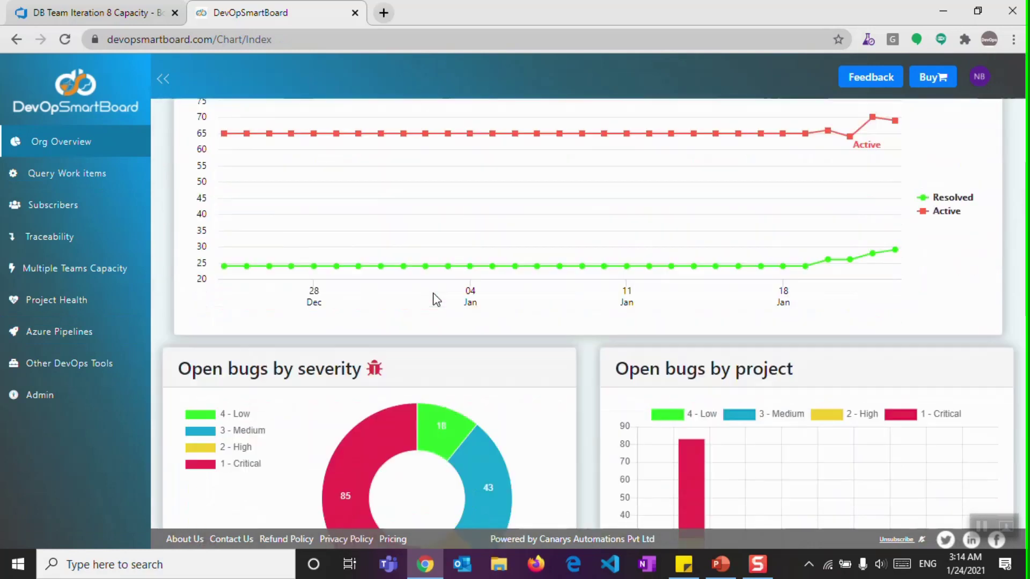
{"action": "scroll", "coordinate": [437, 299], "scroll_direction": "up", "scroll_amount": 5}
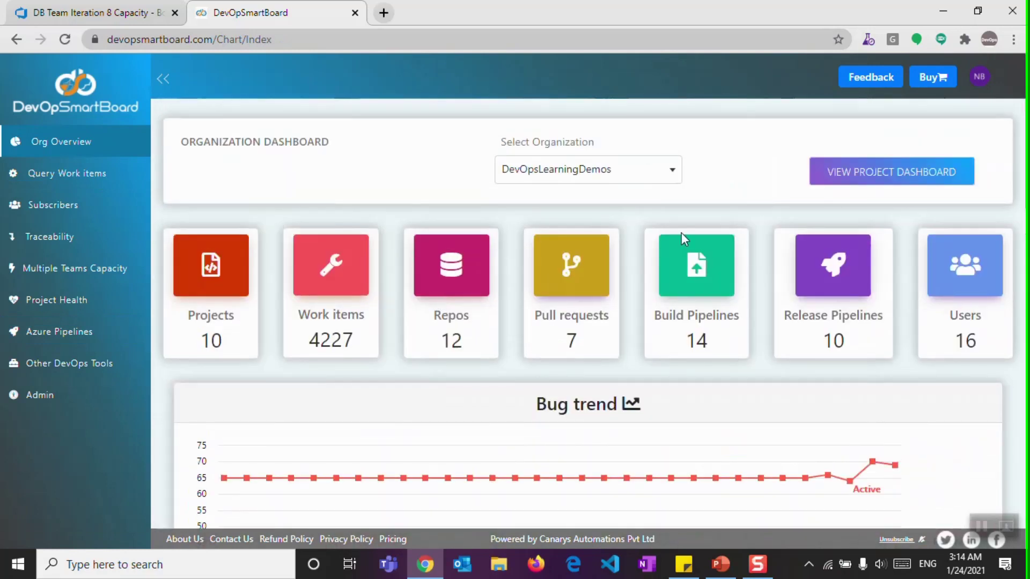
{"action": "left_click", "coordinate": [844, 177]}
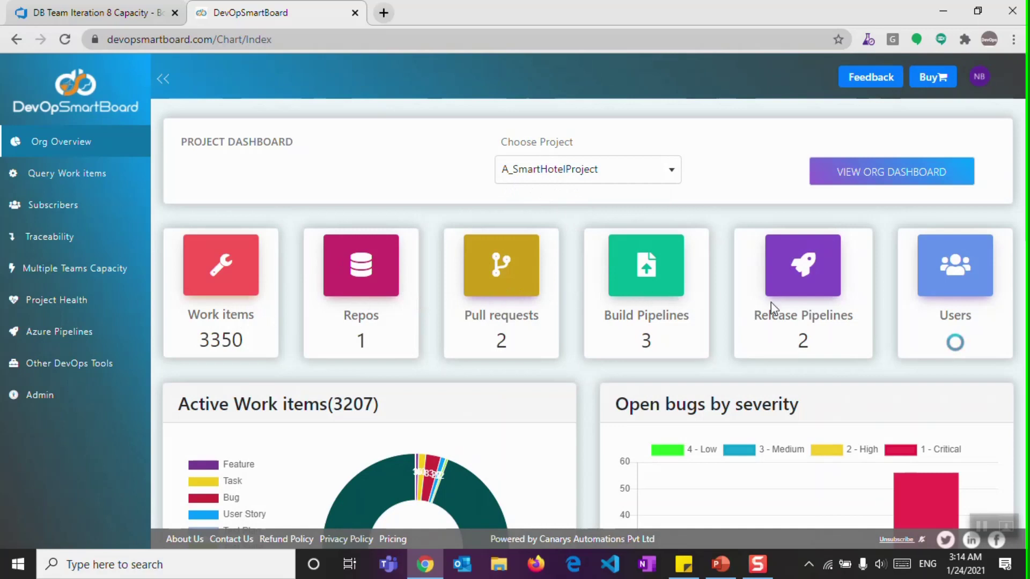
- Examine the active work items, open bugs by severity and 7 day build trend charts of A_SmartHotelProject
{"action": "scroll", "coordinate": [770, 301], "scroll_direction": "down", "scroll_amount": 4}
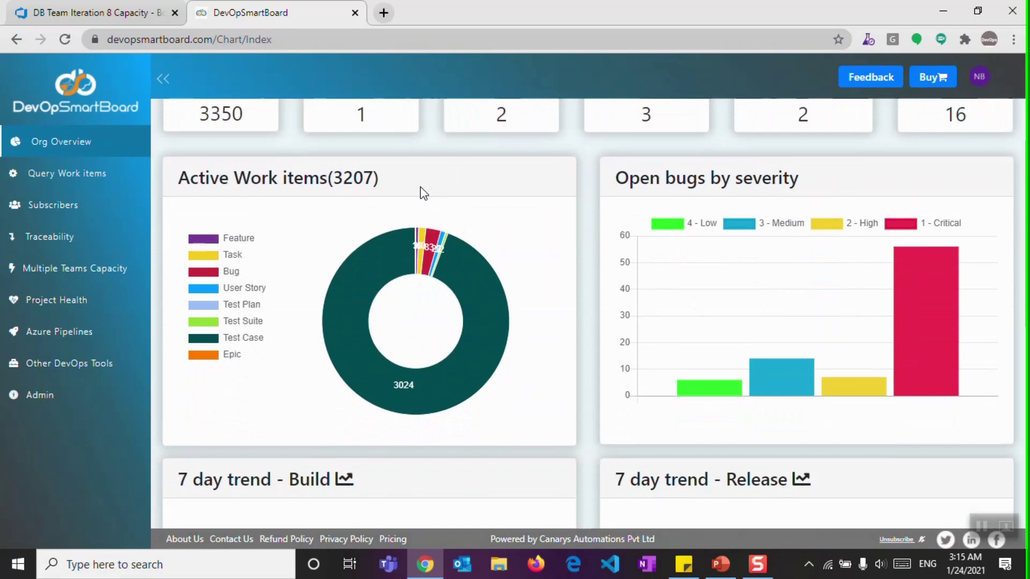
{"action": "mouse_move", "coordinate": [328, 333]}
{"action": "mouse_move", "coordinate": [432, 257]}
{"action": "mouse_move", "coordinate": [779, 371]}
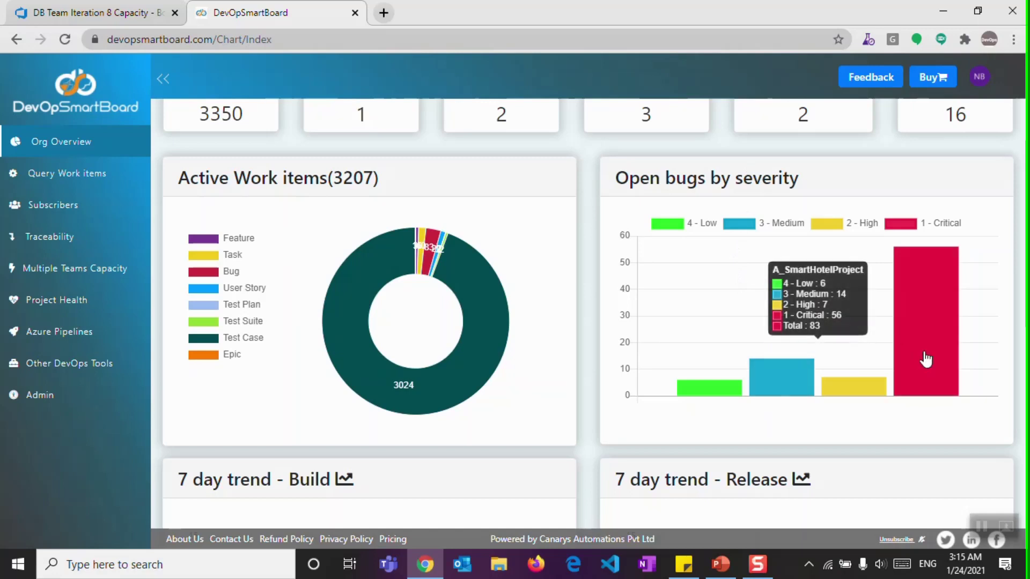
{"action": "scroll", "coordinate": [900, 441], "scroll_direction": "down", "scroll_amount": 5}
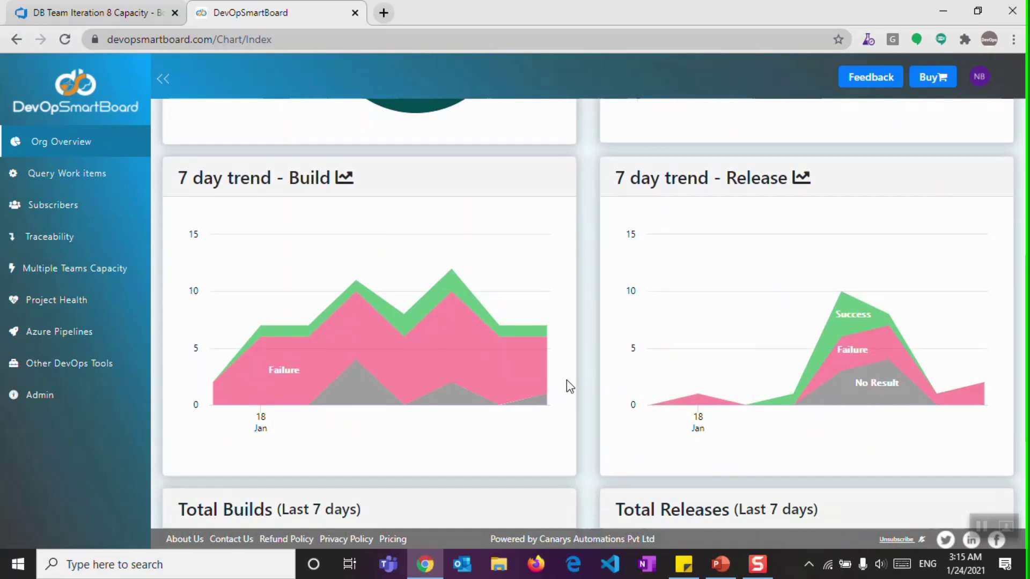
{"action": "mouse_move", "coordinate": [351, 279]}
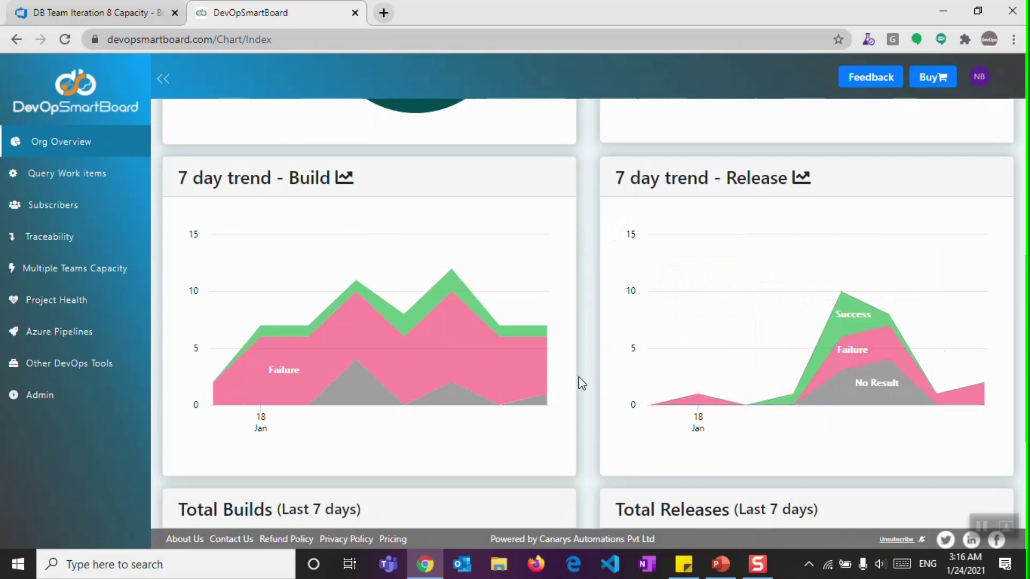
- Examine the project's total builds and total releases charts for the last 7 days and its 7 day release trend
{"action": "scroll", "coordinate": [393, 272], "scroll_direction": "down", "scroll_amount": 5}
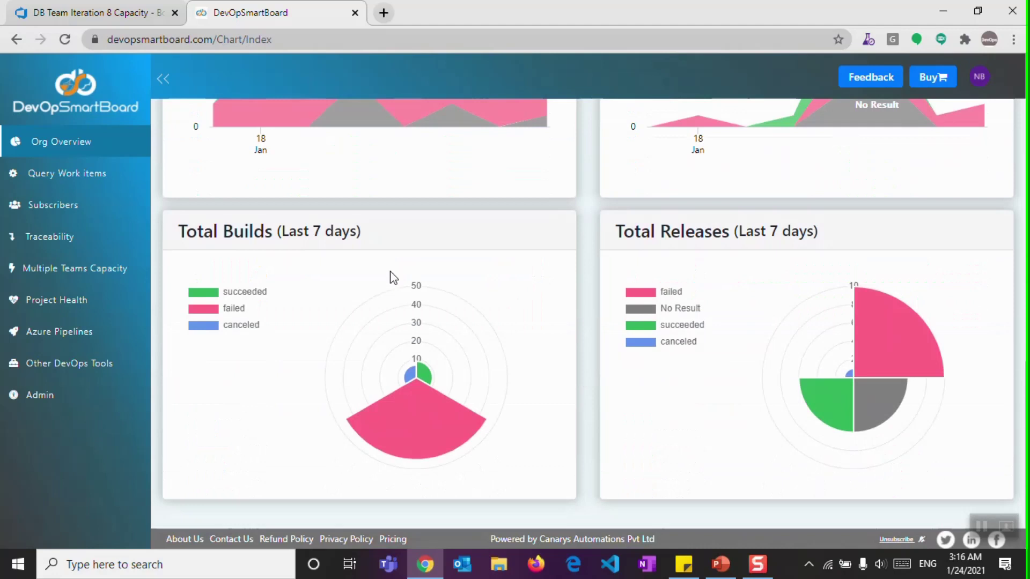
{"action": "mouse_move", "coordinate": [429, 379]}
{"action": "mouse_move", "coordinate": [888, 344]}
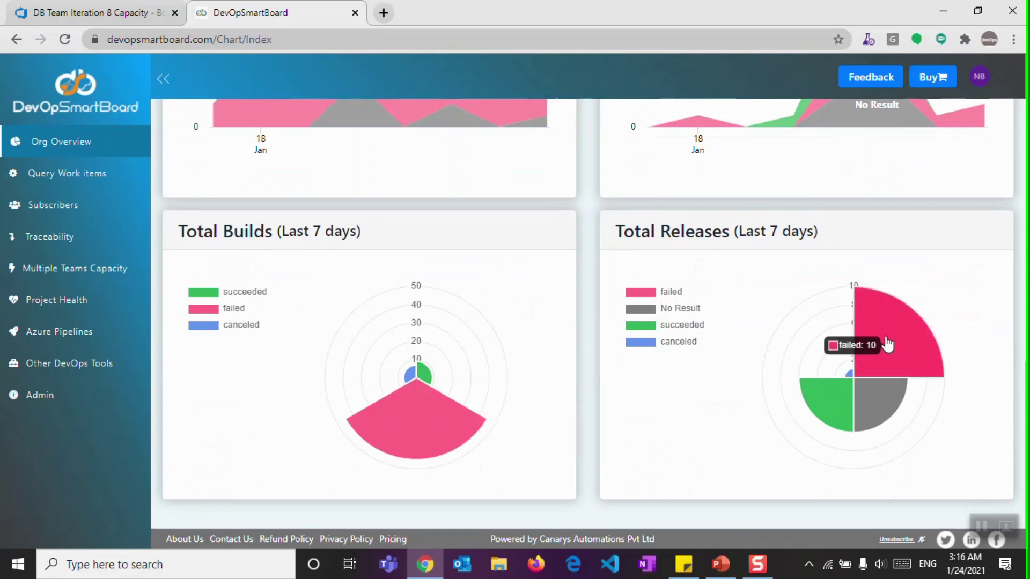
{"action": "mouse_move", "coordinate": [888, 403]}
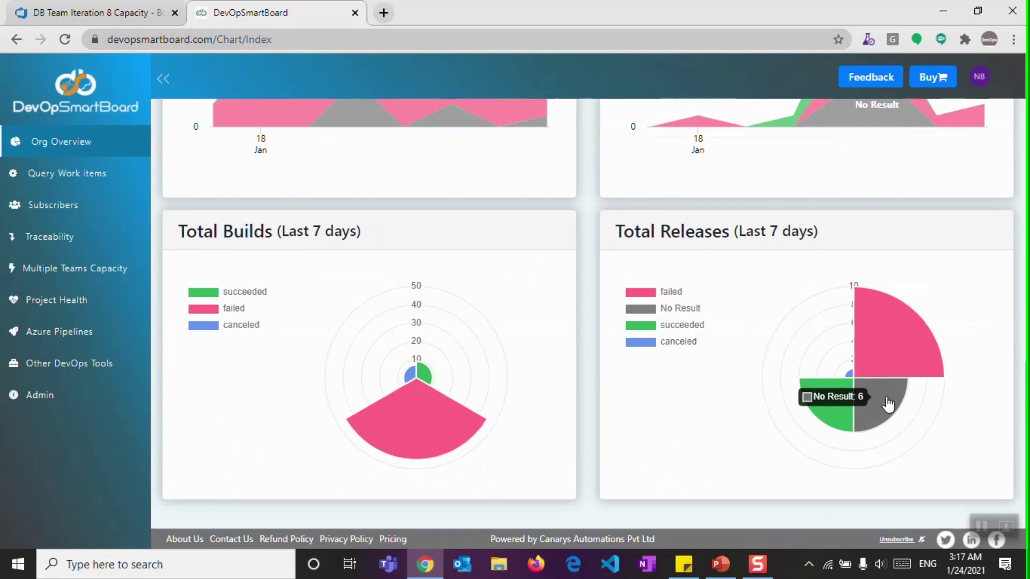
{"action": "mouse_move", "coordinate": [845, 393]}
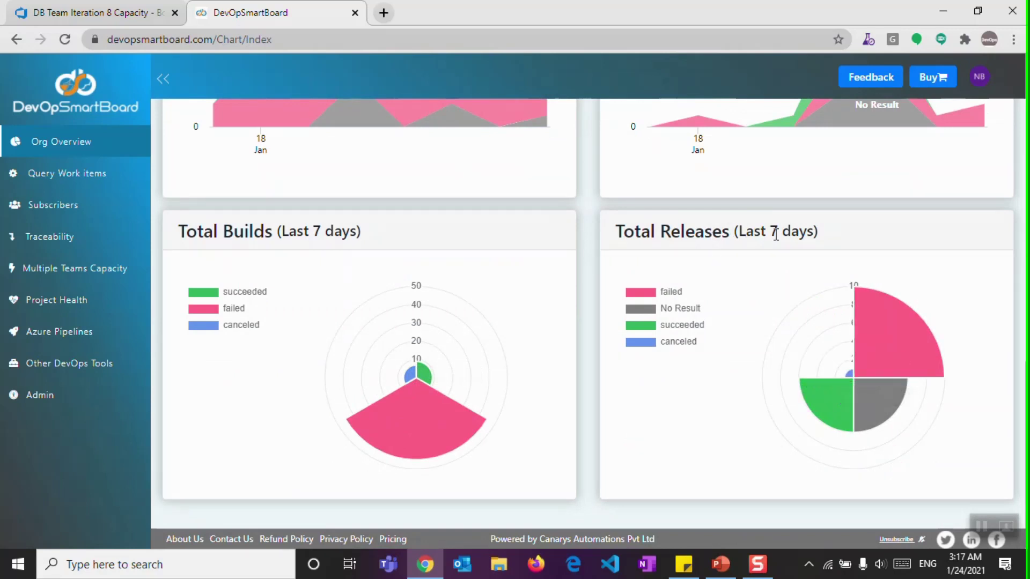
{"action": "mouse_move", "coordinate": [917, 333]}
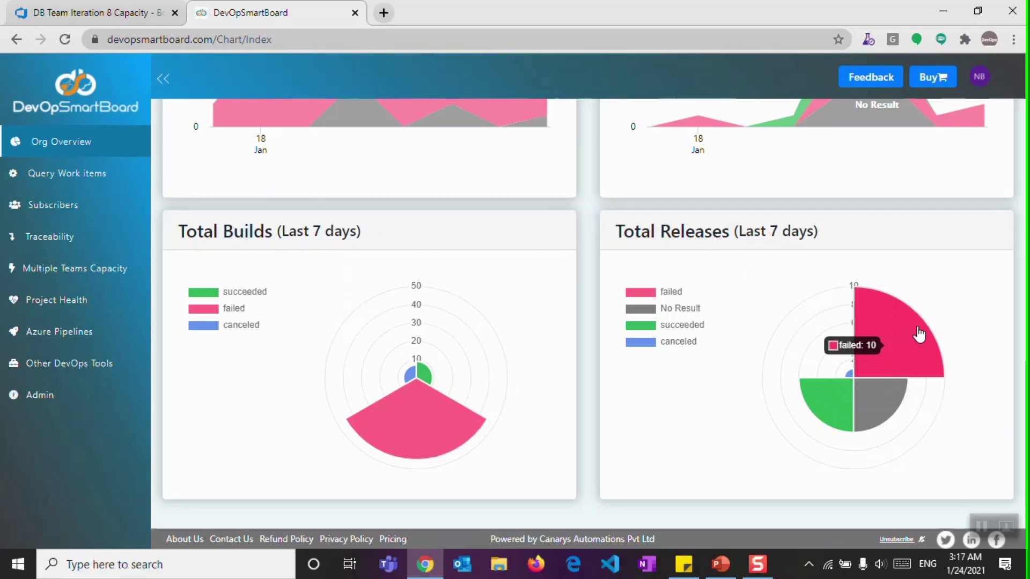
{"action": "scroll", "coordinate": [919, 334], "scroll_direction": "up", "scroll_amount": 4}
{"action": "mouse_move", "coordinate": [861, 210]}
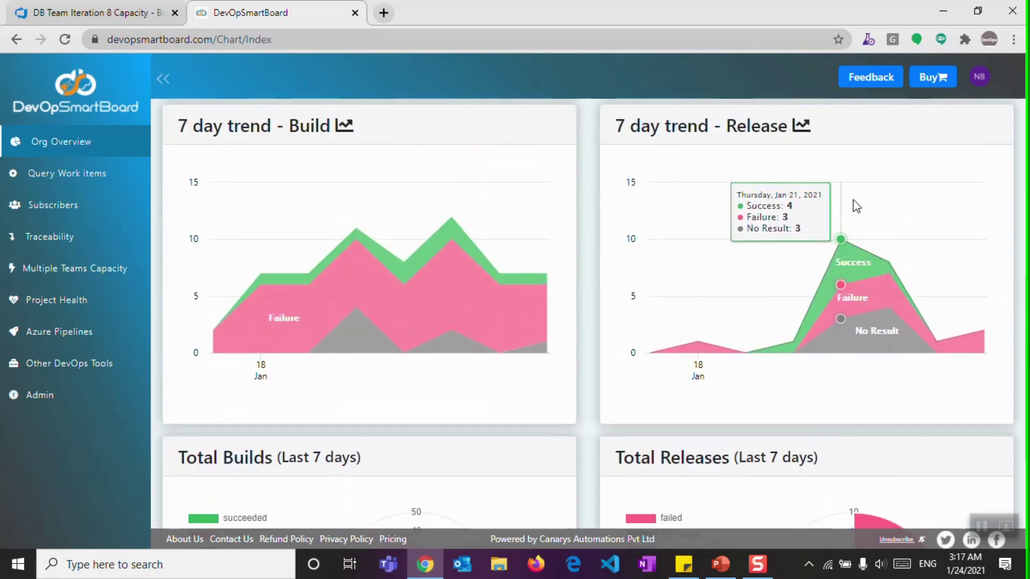
- View the list of projects that can be chosen for the project dashboard, keeping A_SmartHotelProject selected
{"action": "scroll", "coordinate": [559, 258], "scroll_direction": "up", "scroll_amount": 6}
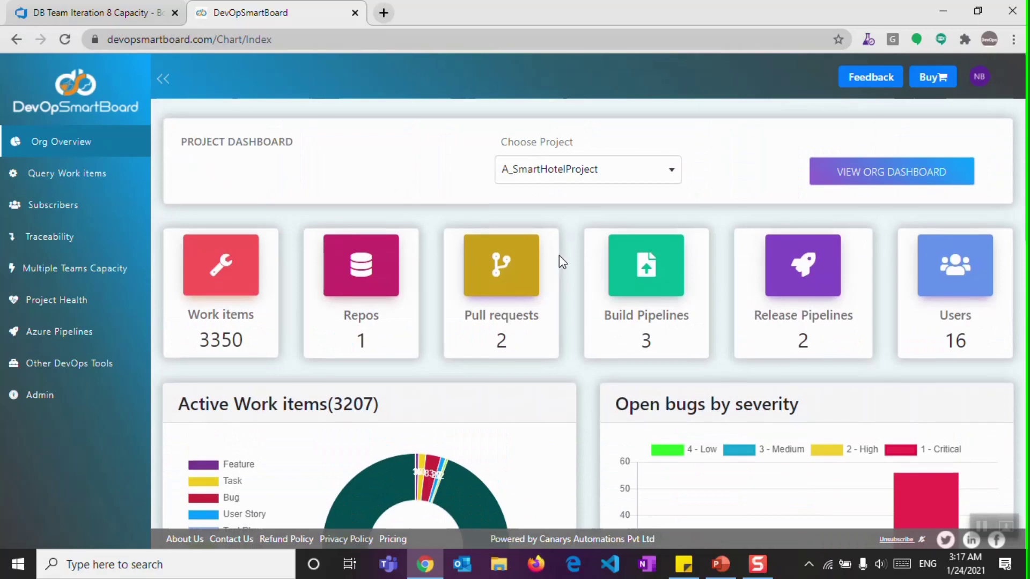
{"action": "left_click", "coordinate": [541, 177]}
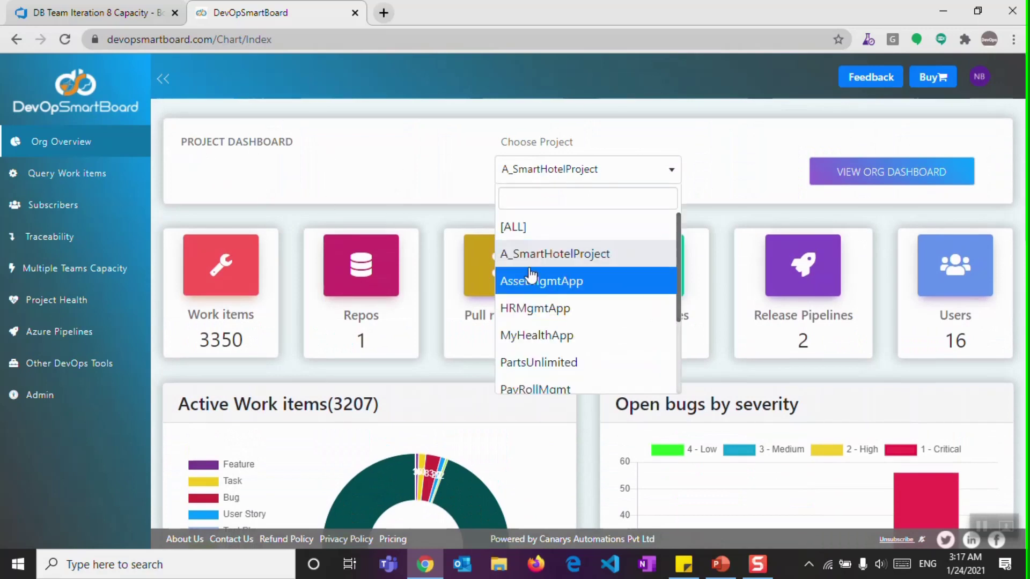
{"action": "left_click", "coordinate": [442, 178]}
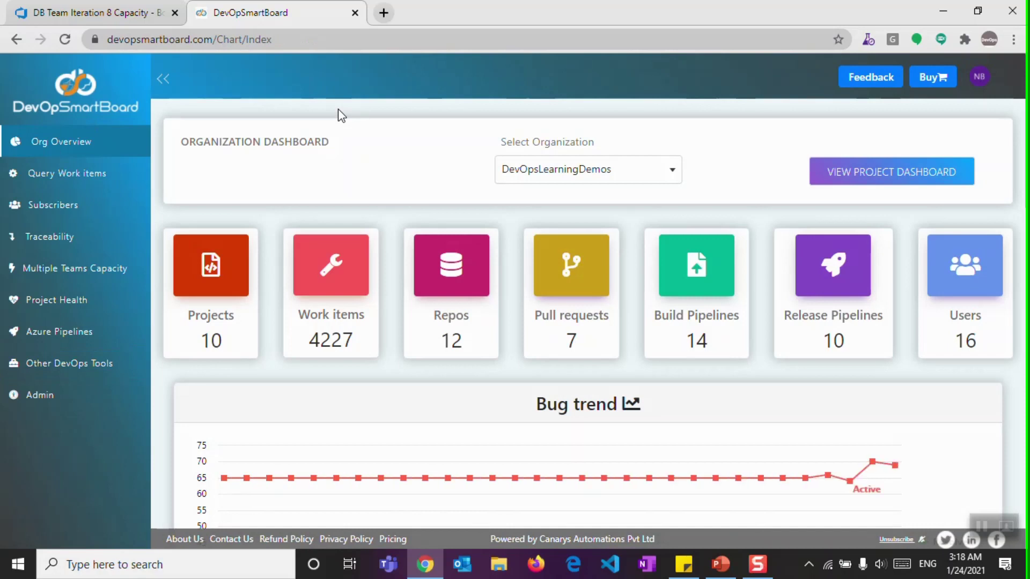
{"action": "left_click", "coordinate": [933, 79]}
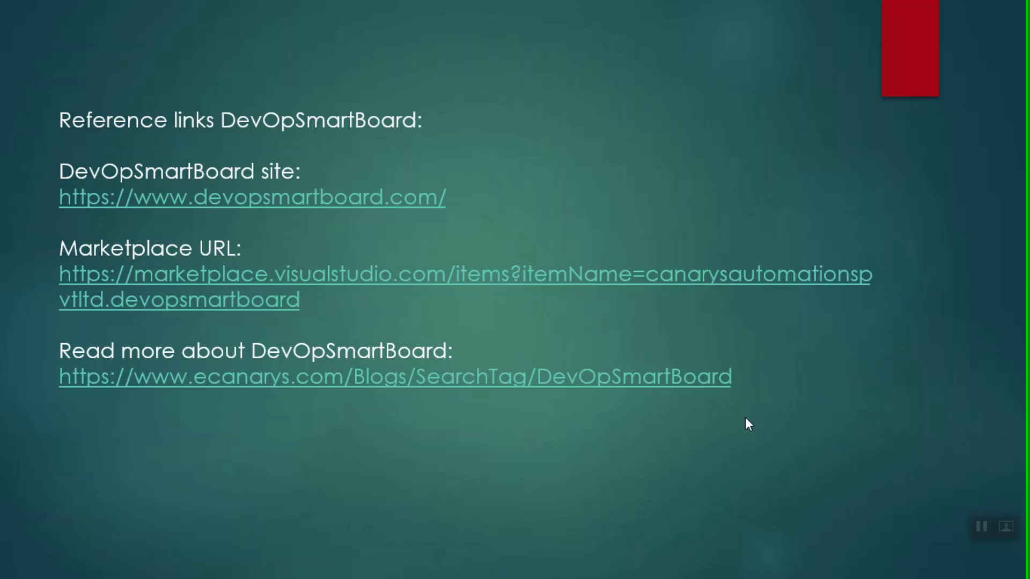
- Leave the reference links slide and look through the DevOpSmartBoard overview page on the Visual Studio Marketplace
{"action": "key", "text": "Escape"}
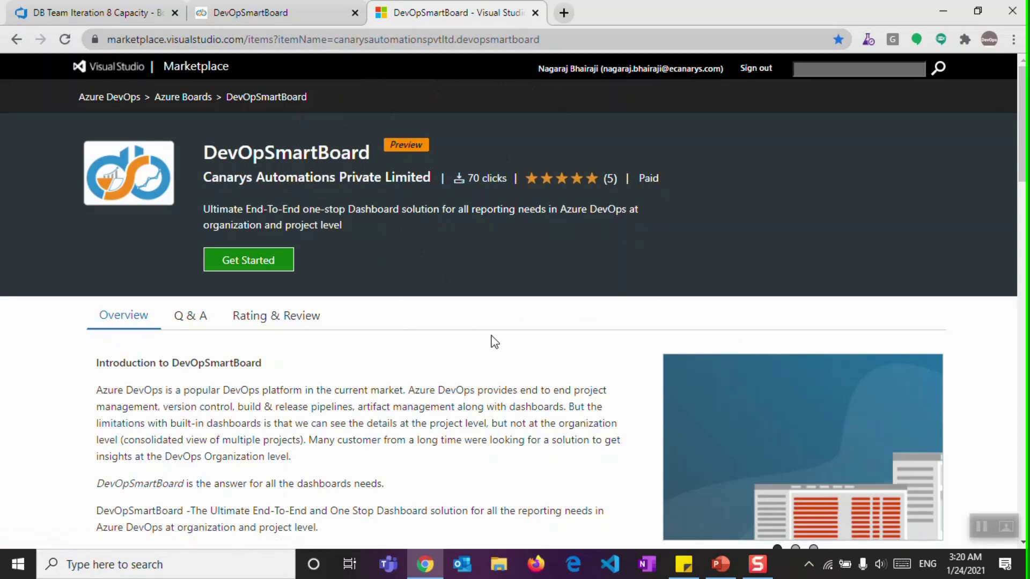
{"action": "left_click", "coordinate": [268, 271]}
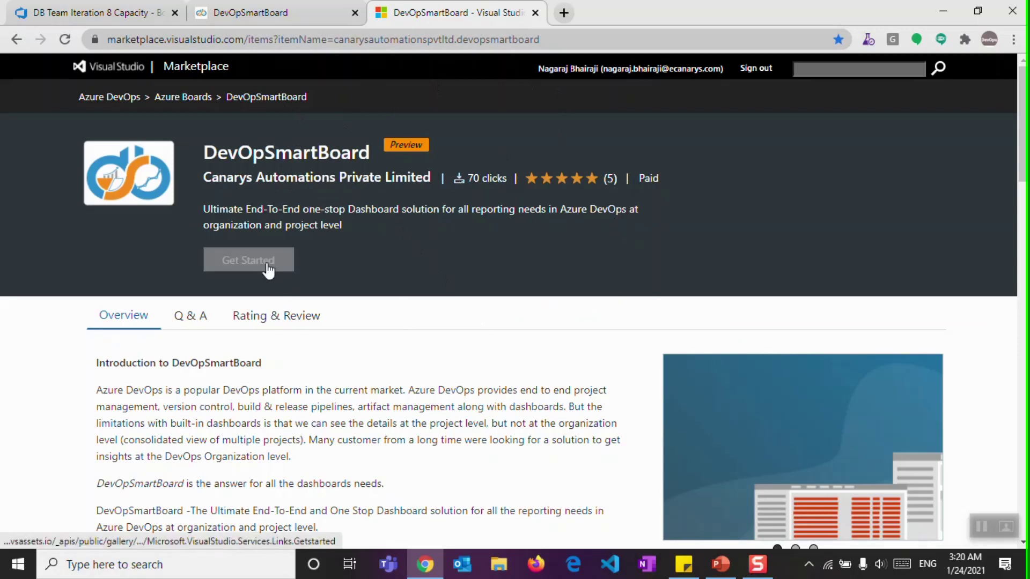
{"action": "scroll", "coordinate": [423, 384], "scroll_direction": "down", "scroll_amount": 7}
{"action": "scroll", "coordinate": [424, 382], "scroll_direction": "up", "scroll_amount": 3}
{"action": "scroll", "coordinate": [424, 382], "scroll_direction": "up", "scroll_amount": 5}
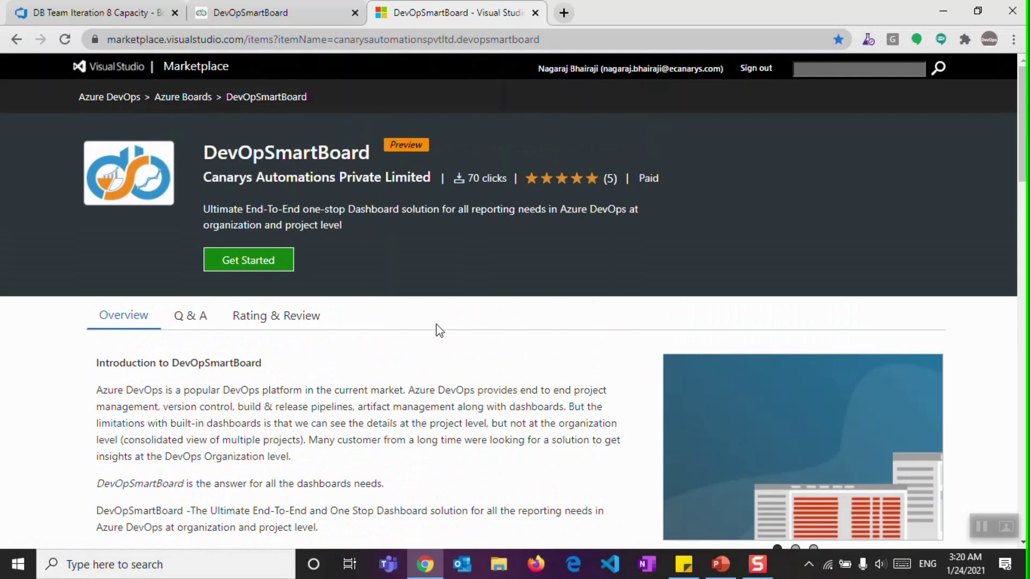
- Open the Canarys blog archive tagged DevOpSmartBoard in a new tab and open the "Introduction to DevOpSmartBoard" post
{"action": "left_click", "coordinate": [563, 13]}
{"action": "left_click", "coordinate": [355, 62]}
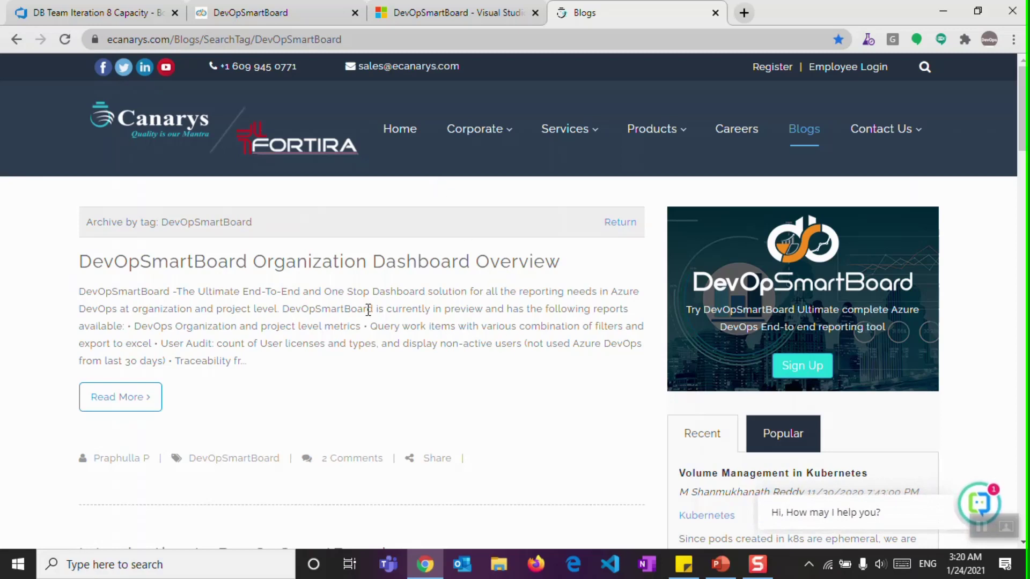
{"action": "scroll", "coordinate": [370, 303], "scroll_direction": "down", "scroll_amount": 3}
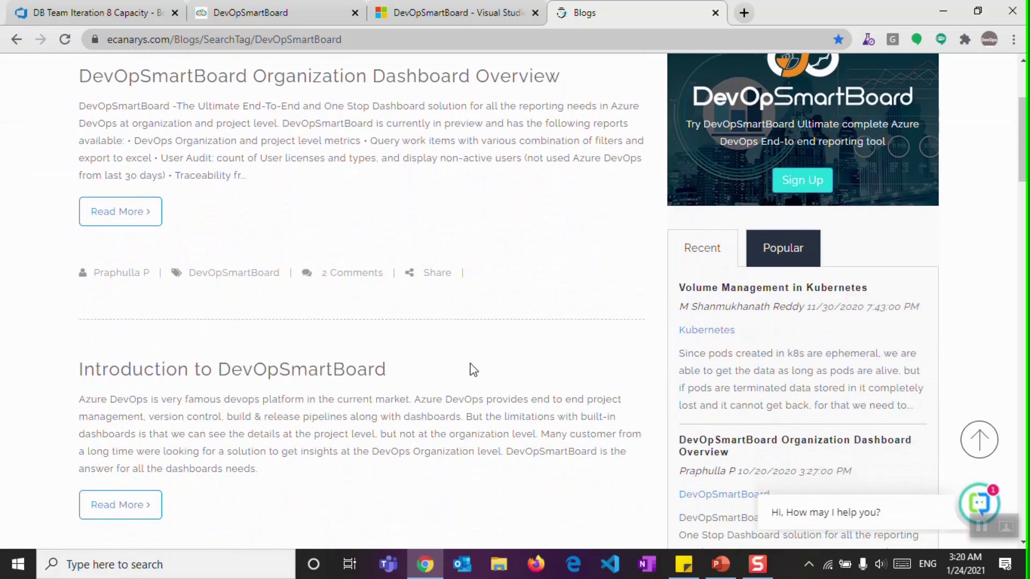
{"action": "scroll", "coordinate": [471, 366], "scroll_direction": "up", "scroll_amount": 2}
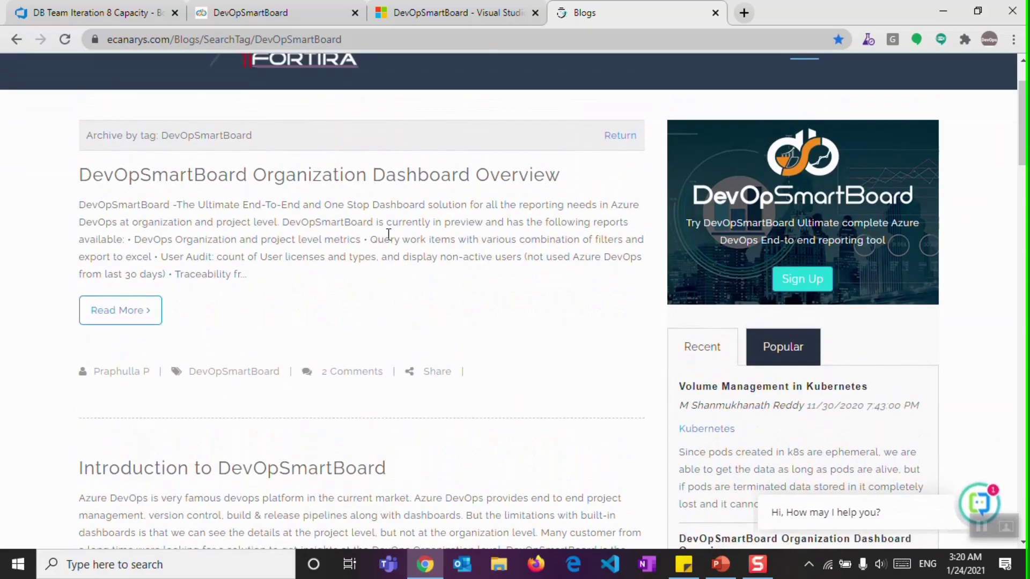
{"action": "left_click", "coordinate": [361, 474]}
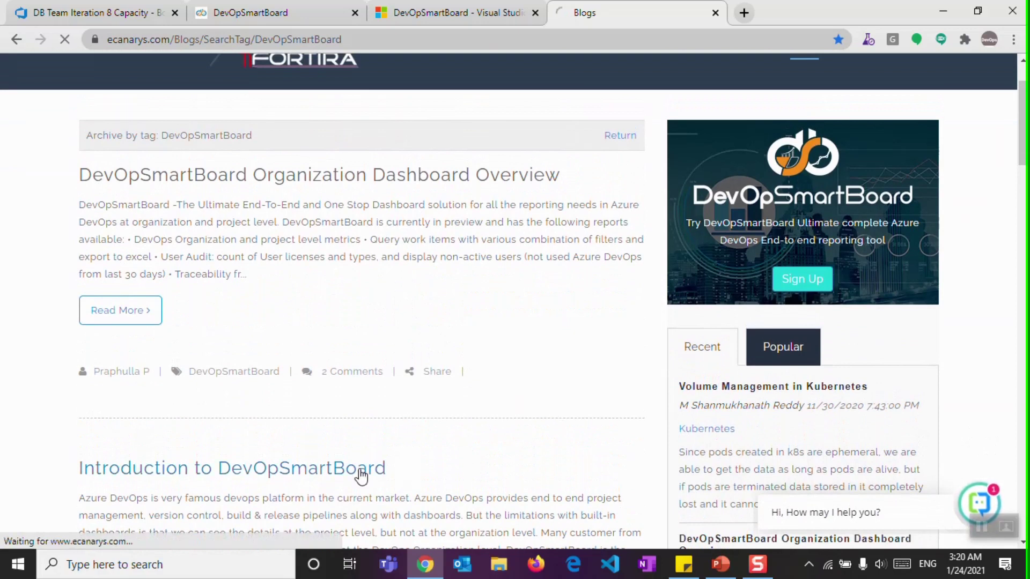